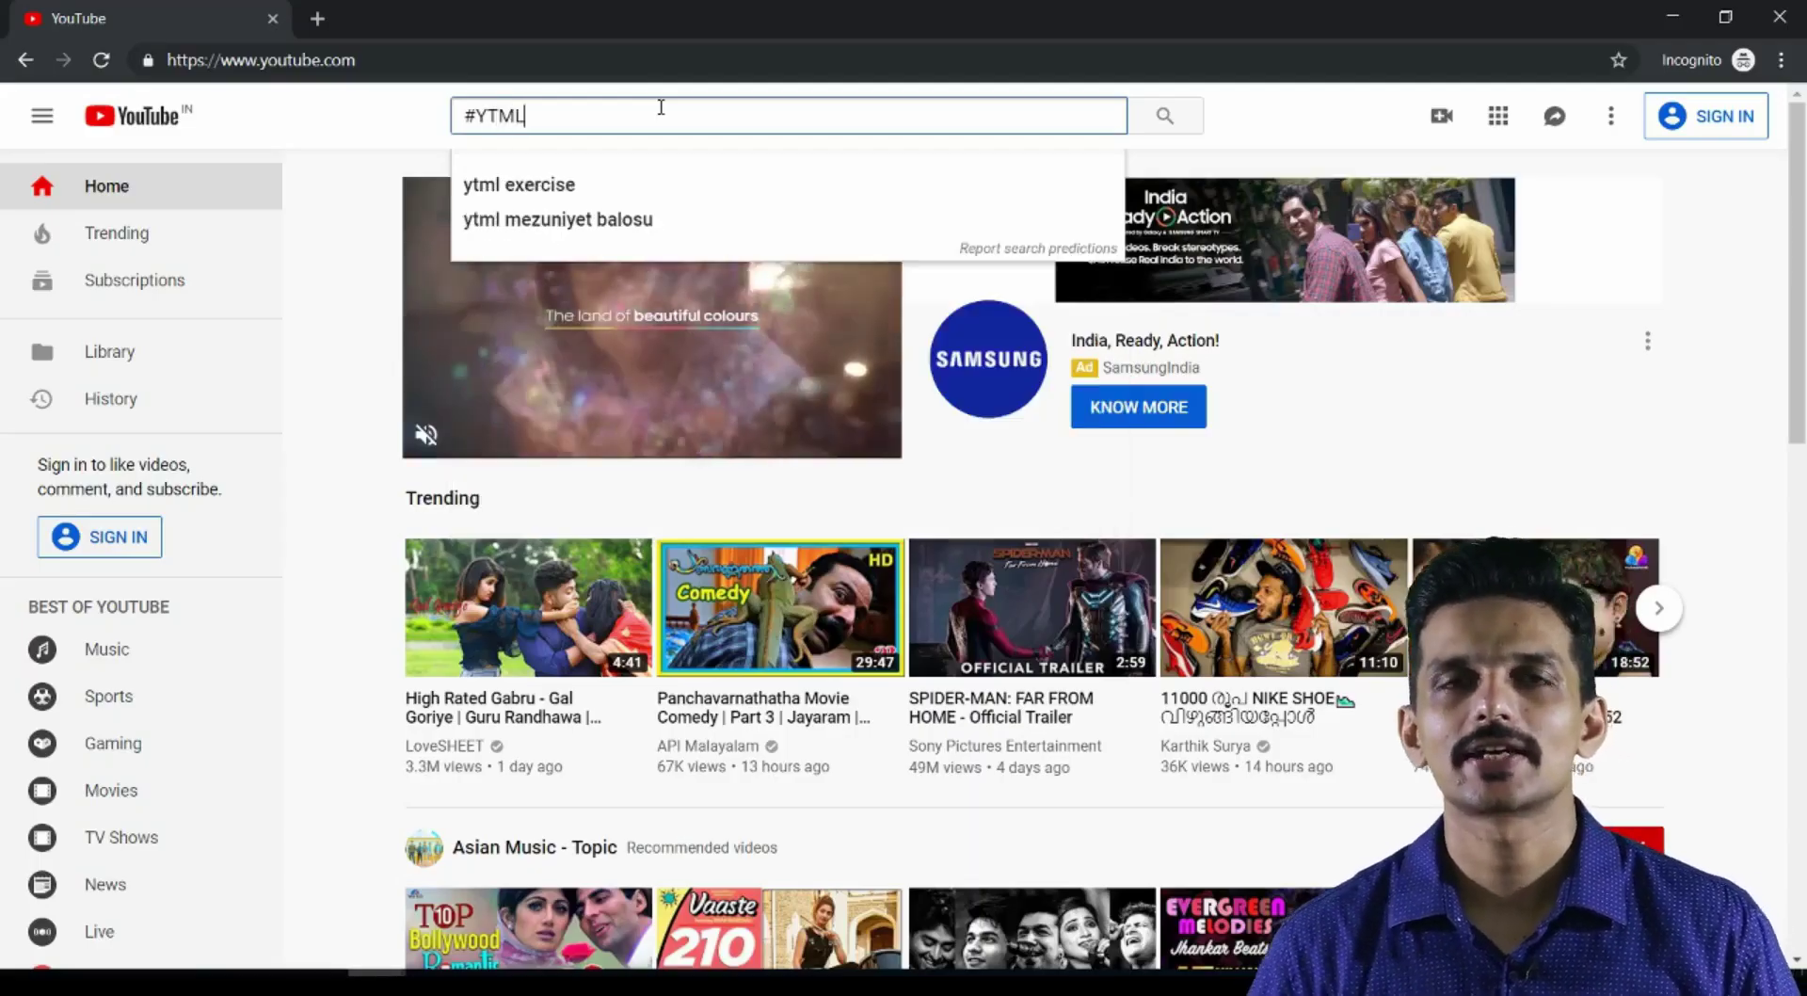
Search YouTube for #YTML to reach the Youtube Creators Malayalam channel
key(Return)
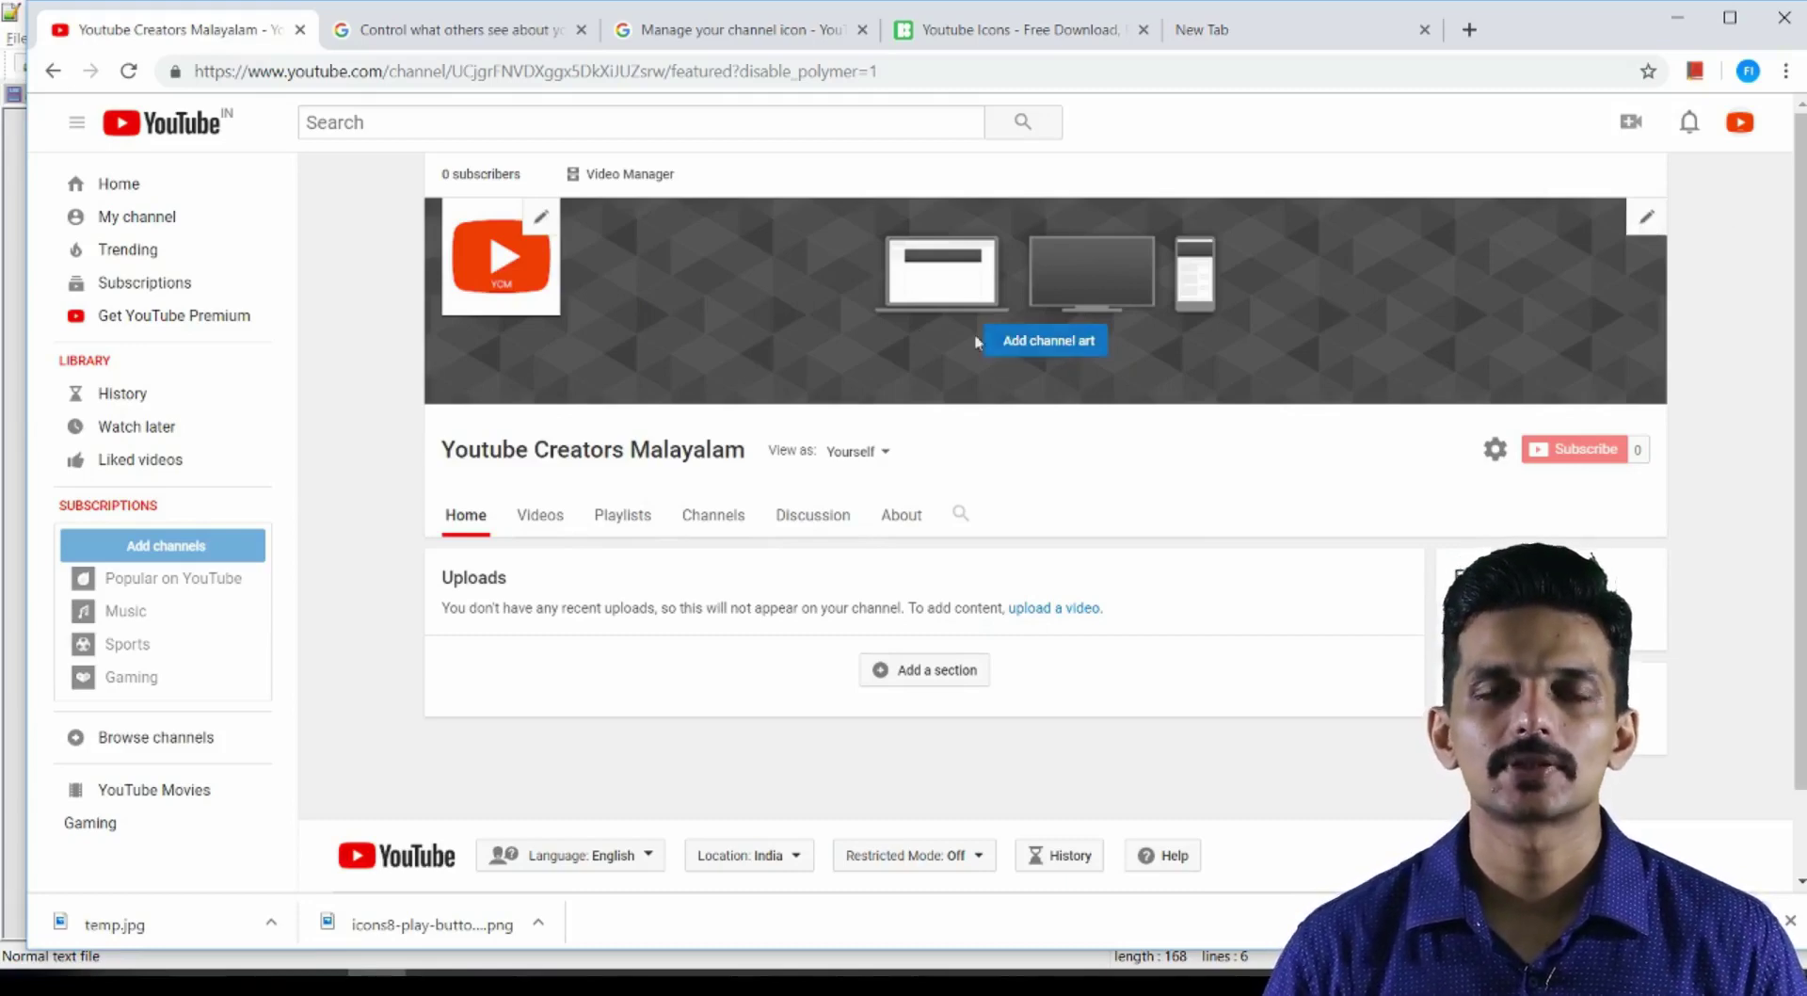
Open the channel art help guidelines and highlight the 2048 x 1152, 1546 x 423 and 2560 x 423 sizes
click(1000, 356)
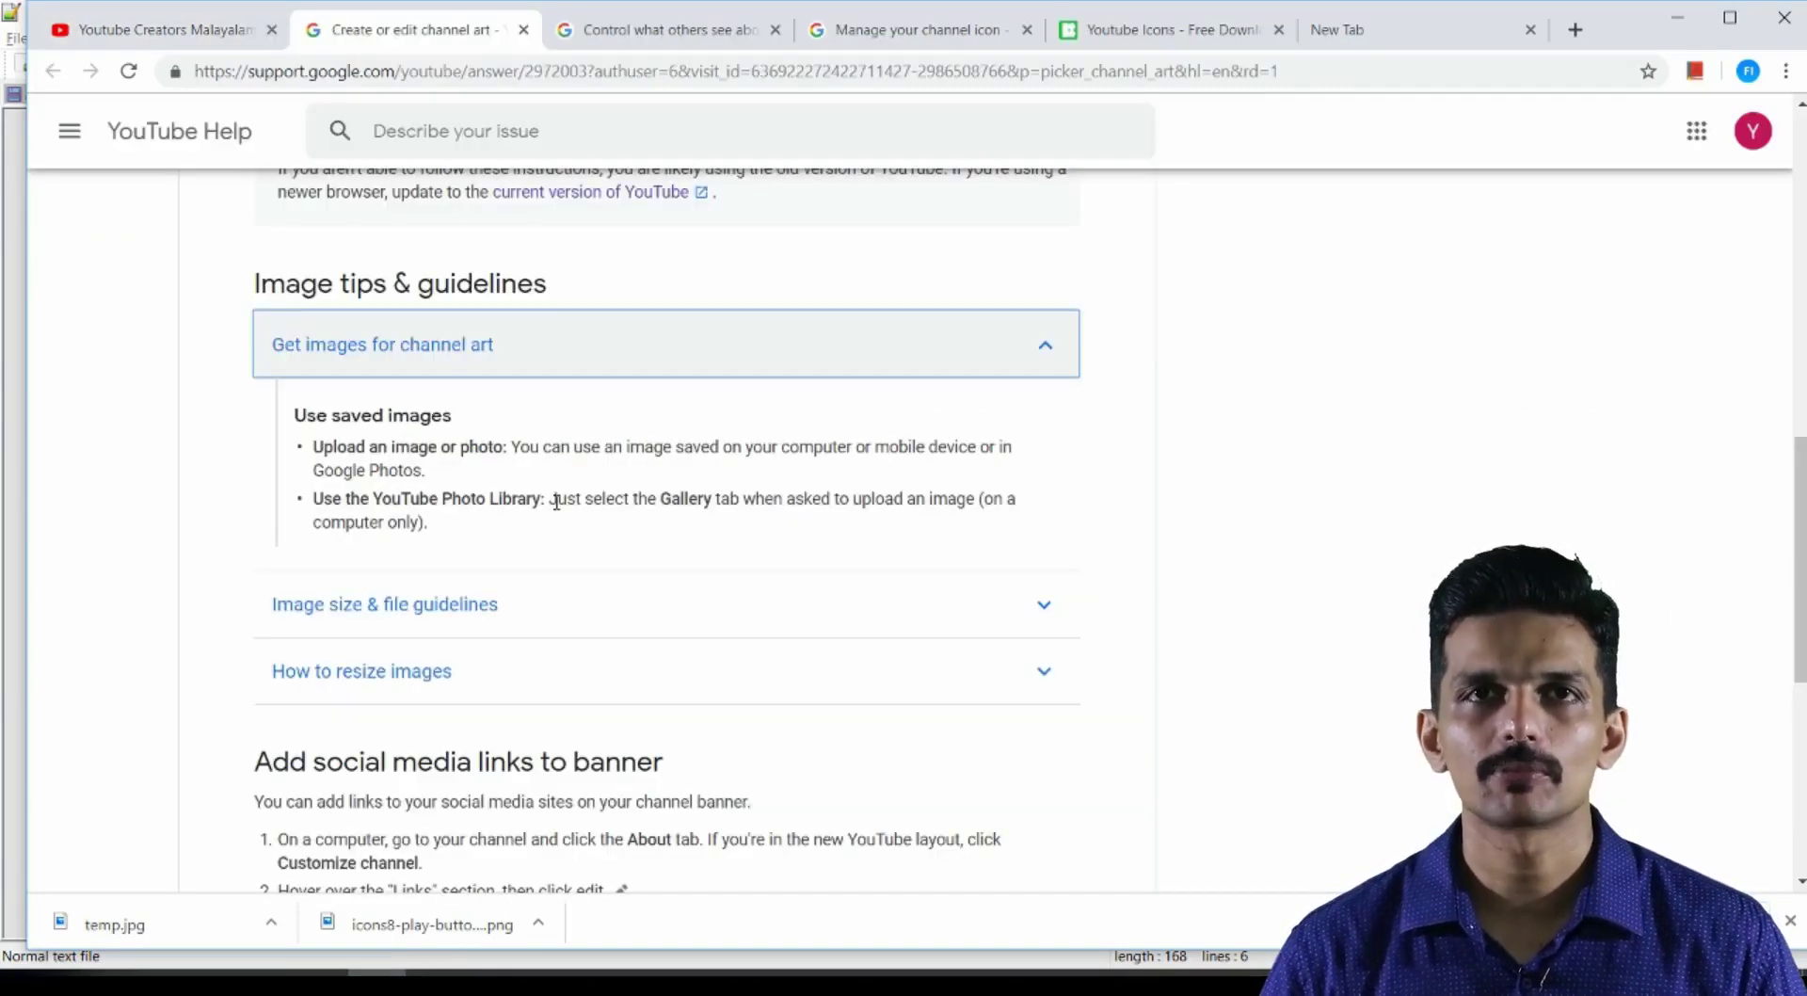
click(423, 617)
scroll(415, 612, down, 1)
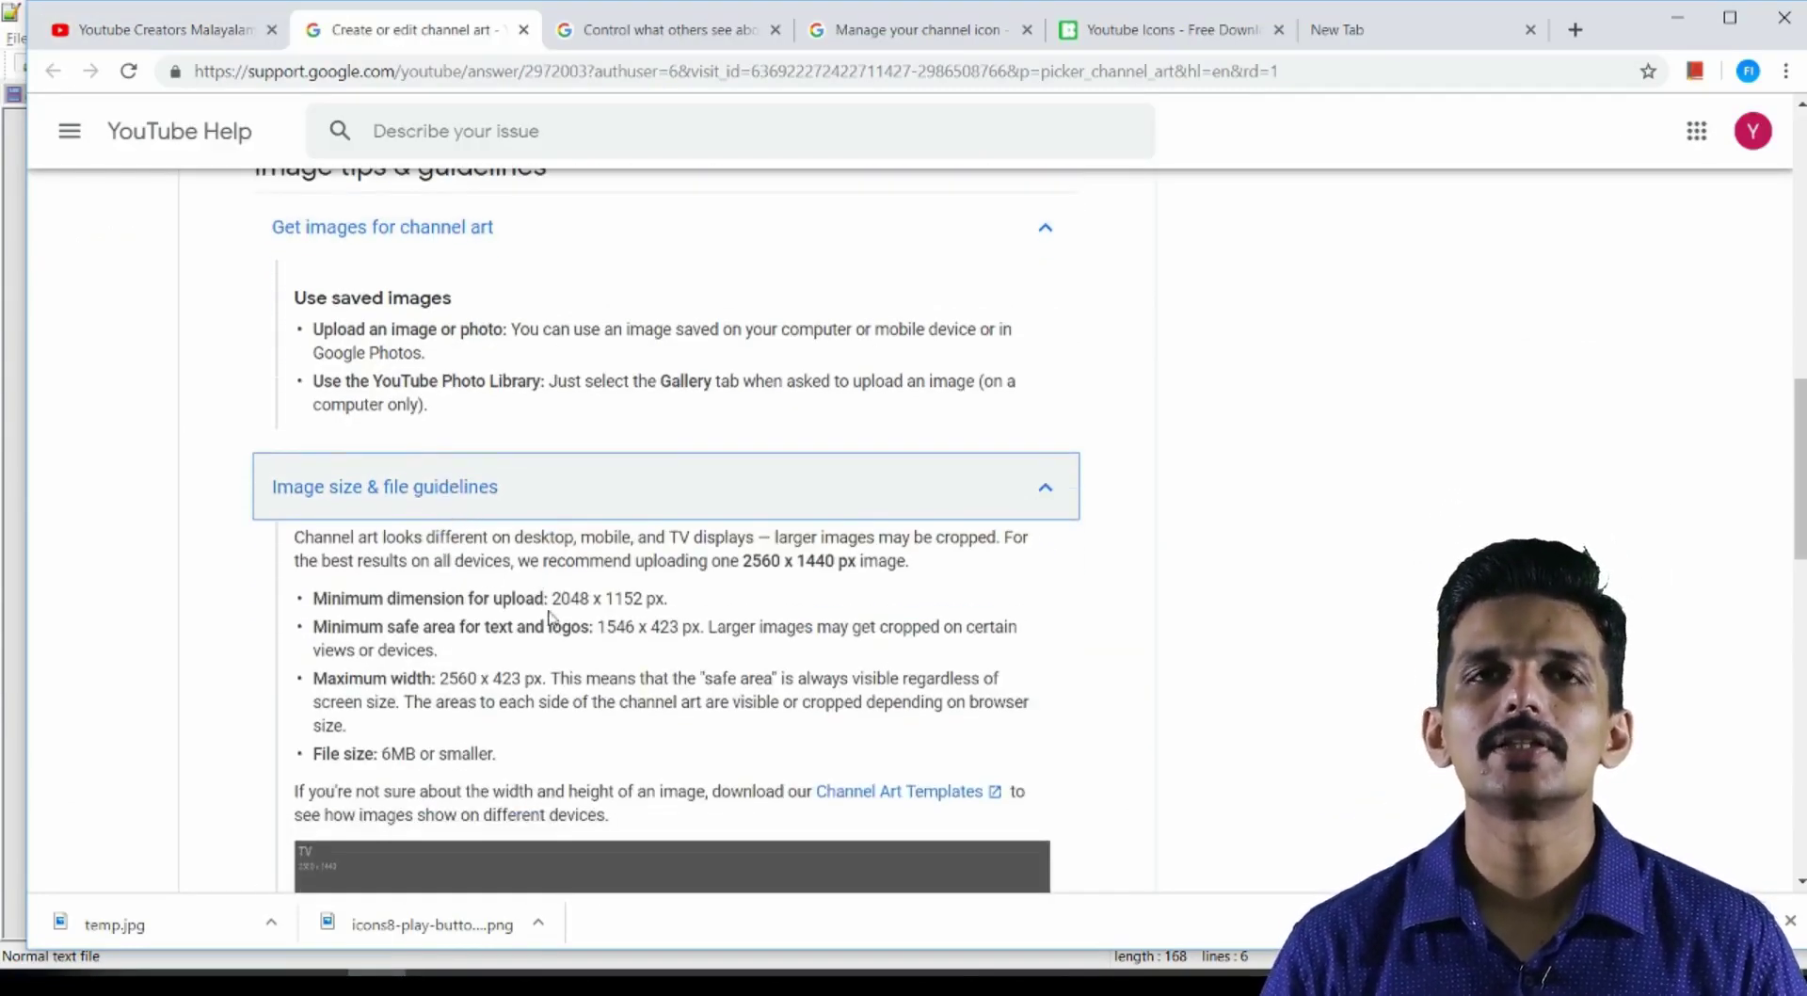
drag(551, 601, 974, 579)
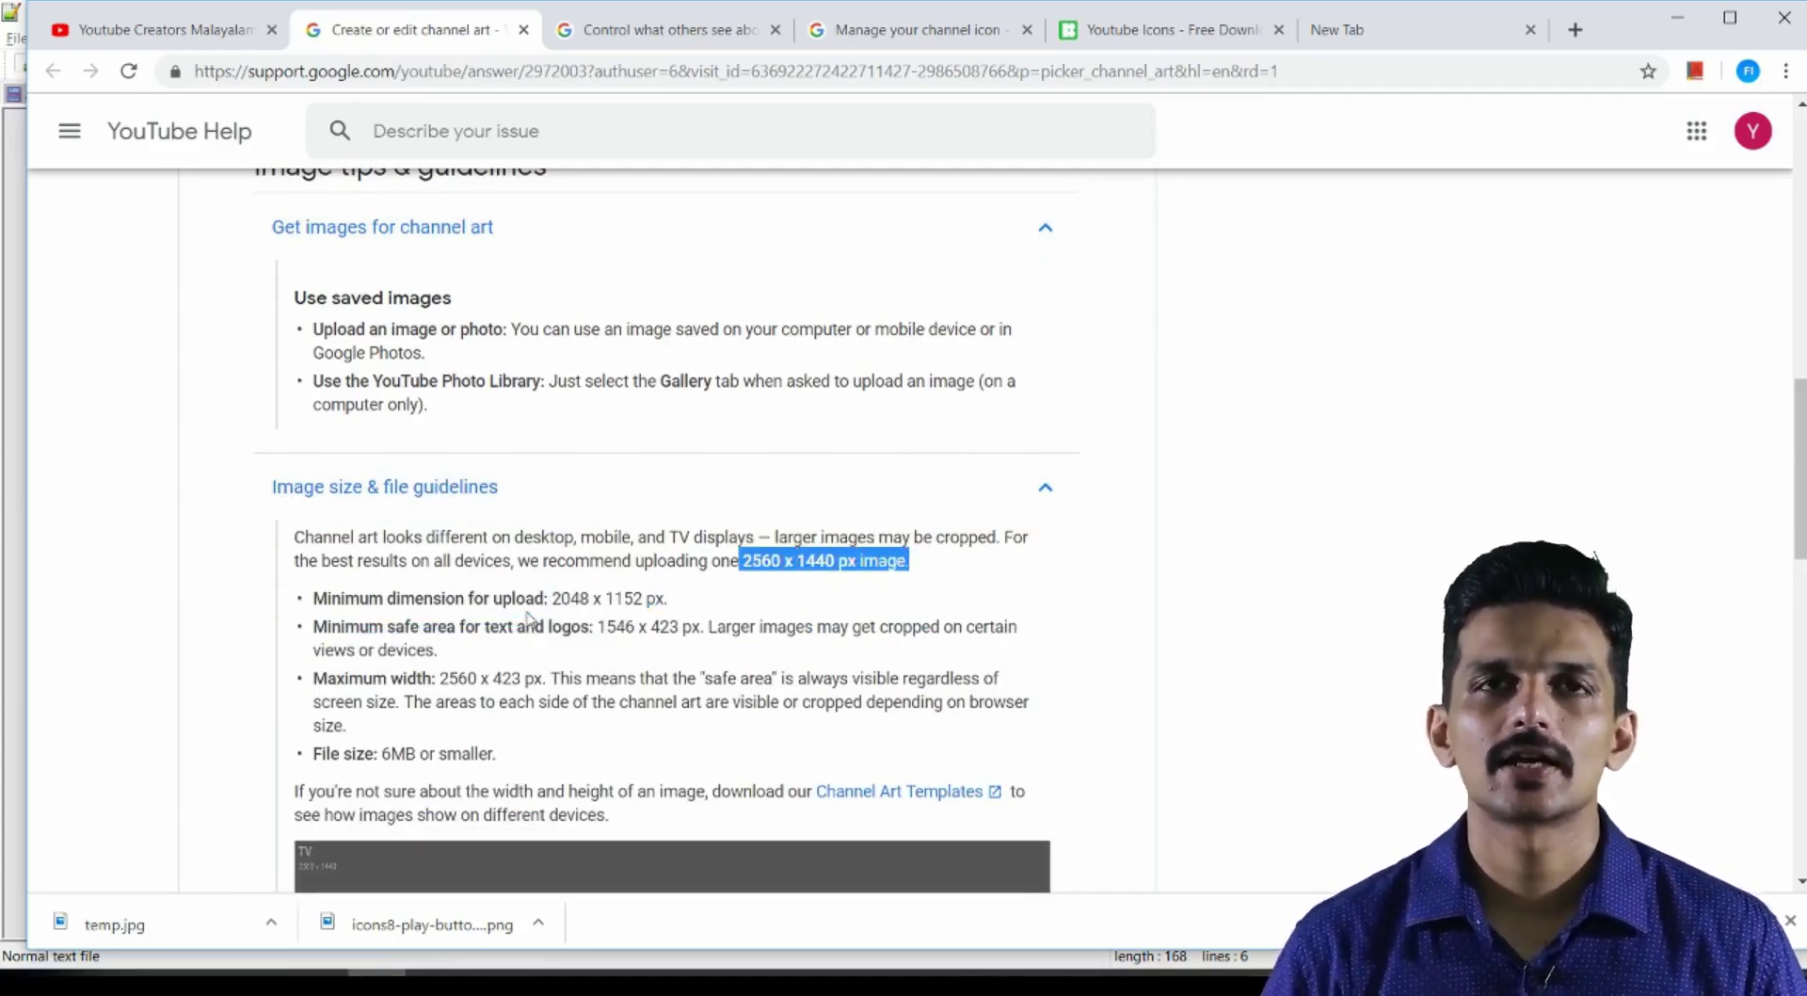
drag(603, 624, 674, 621)
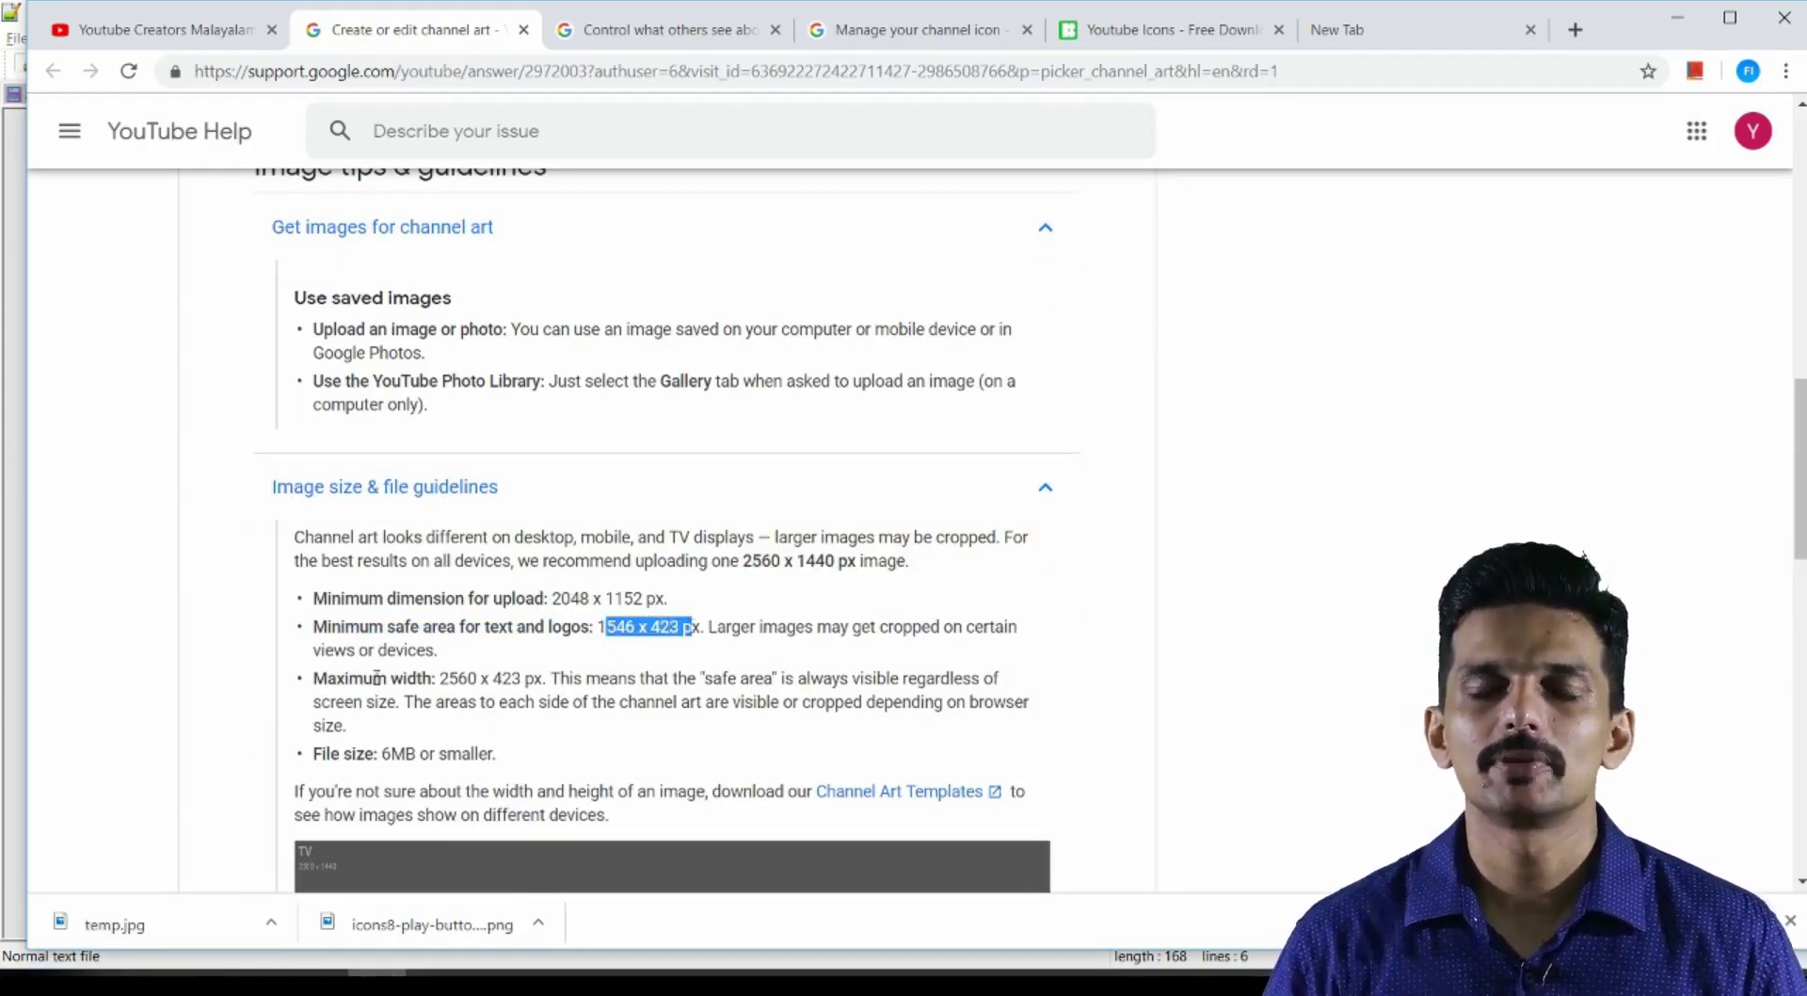
drag(450, 672, 514, 678)
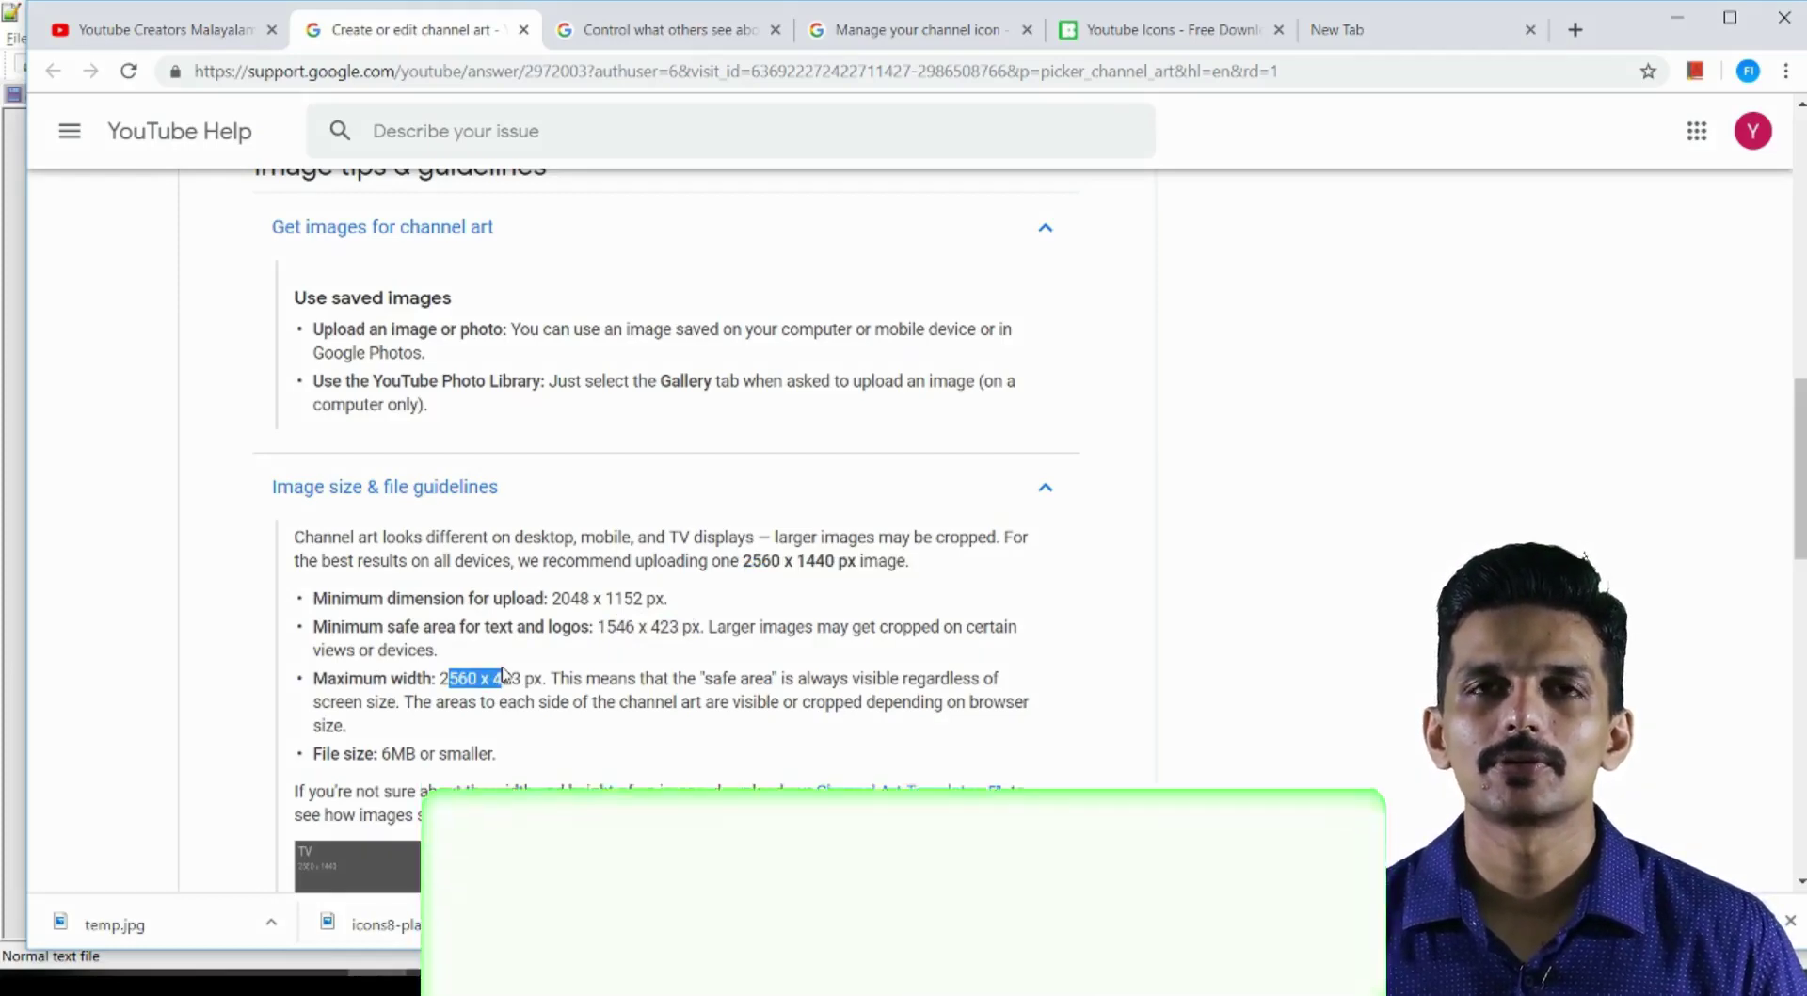
scroll(667, 527, down, 4)
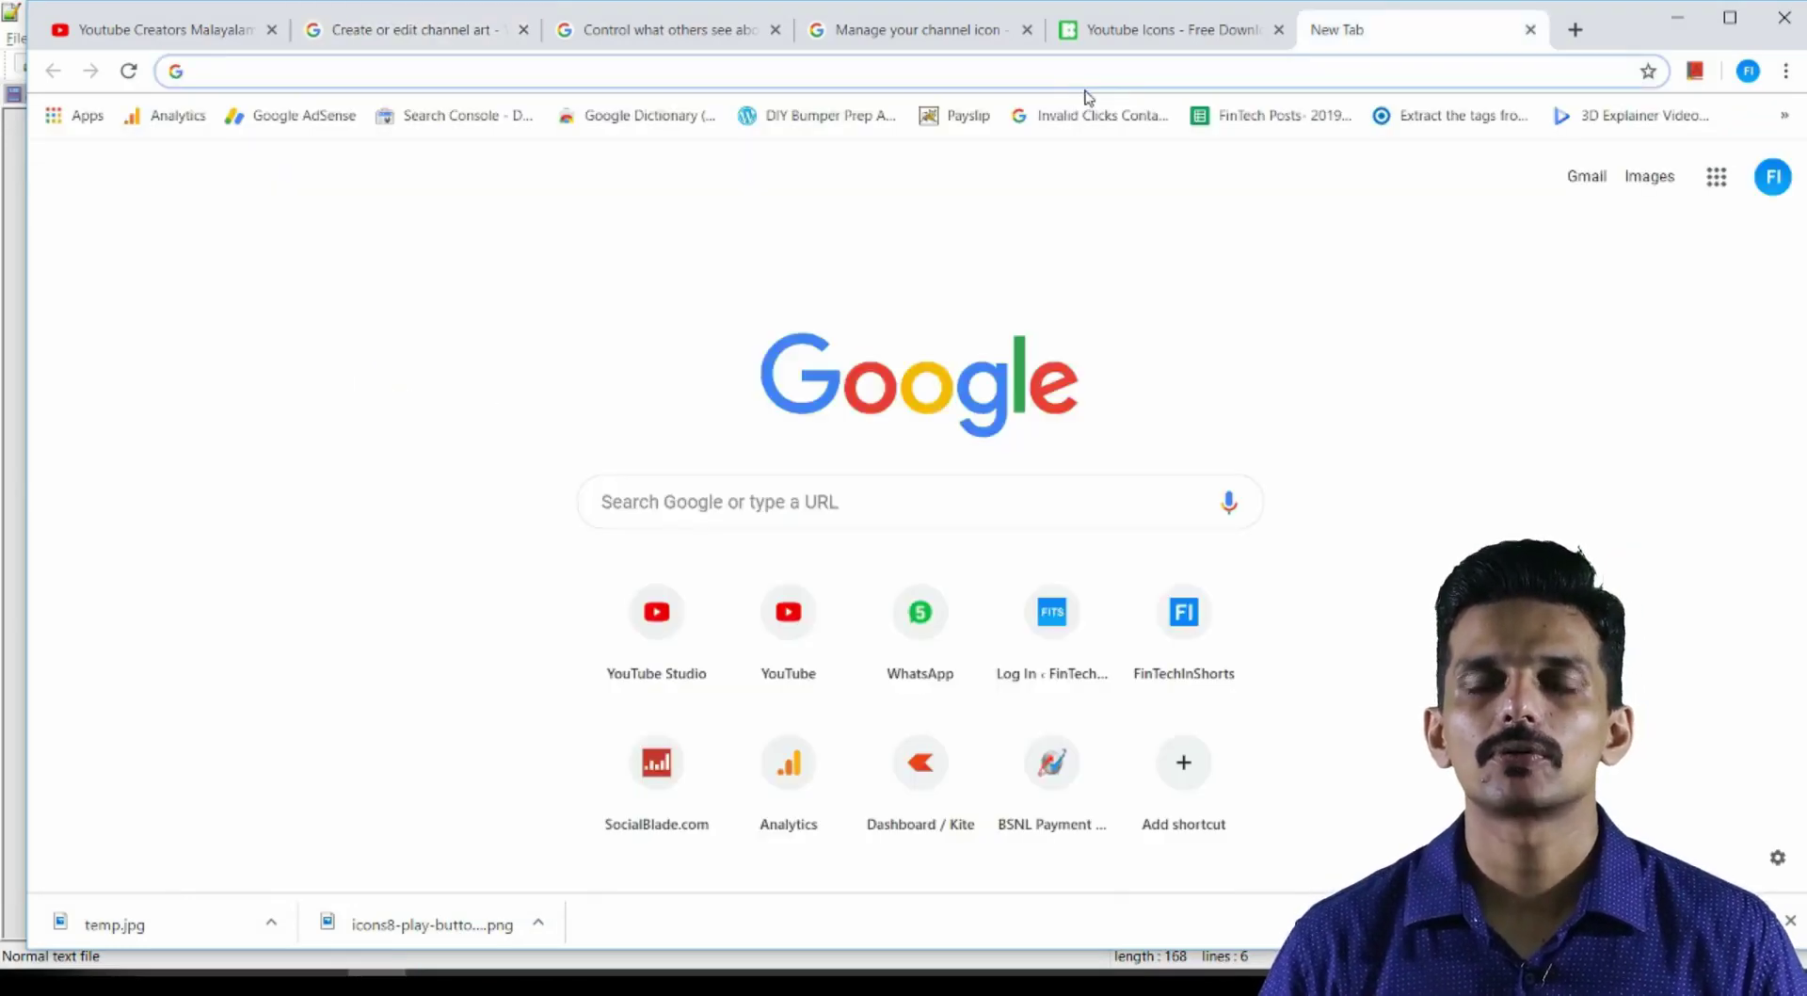
Load fotor.com and start a new 2560 × 1440 YouTube Channel Art design
key(Return)
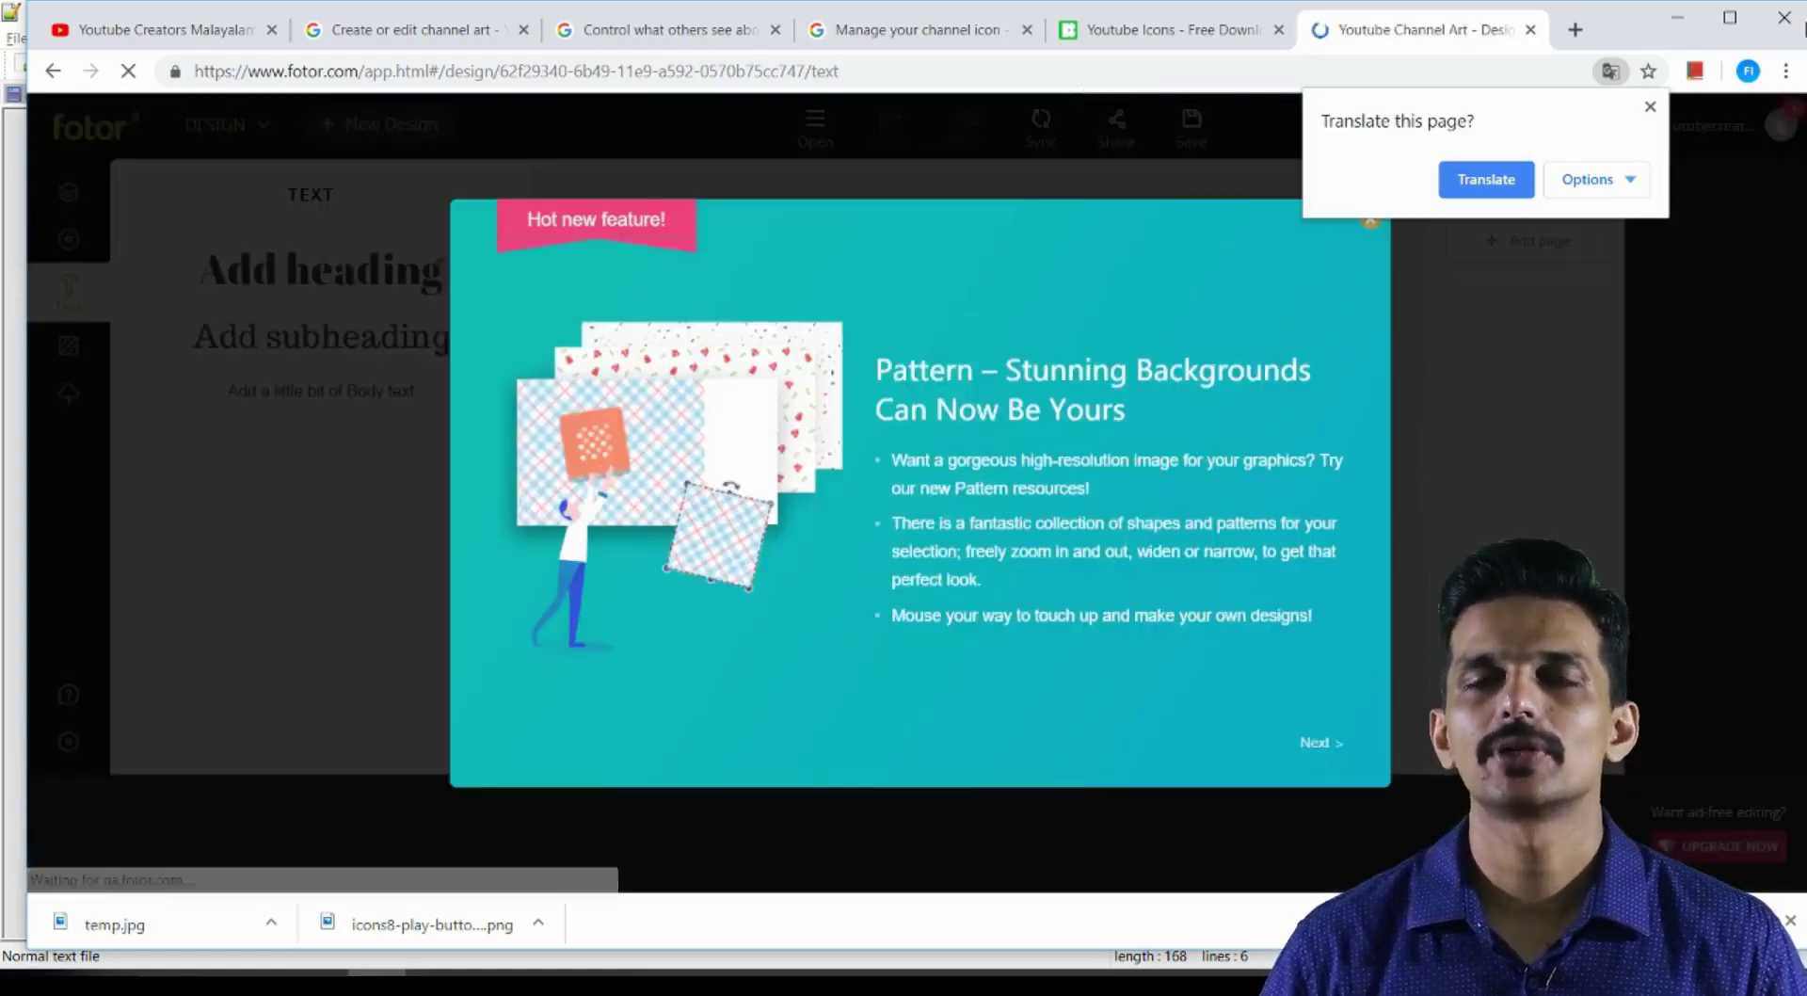
click(1652, 109)
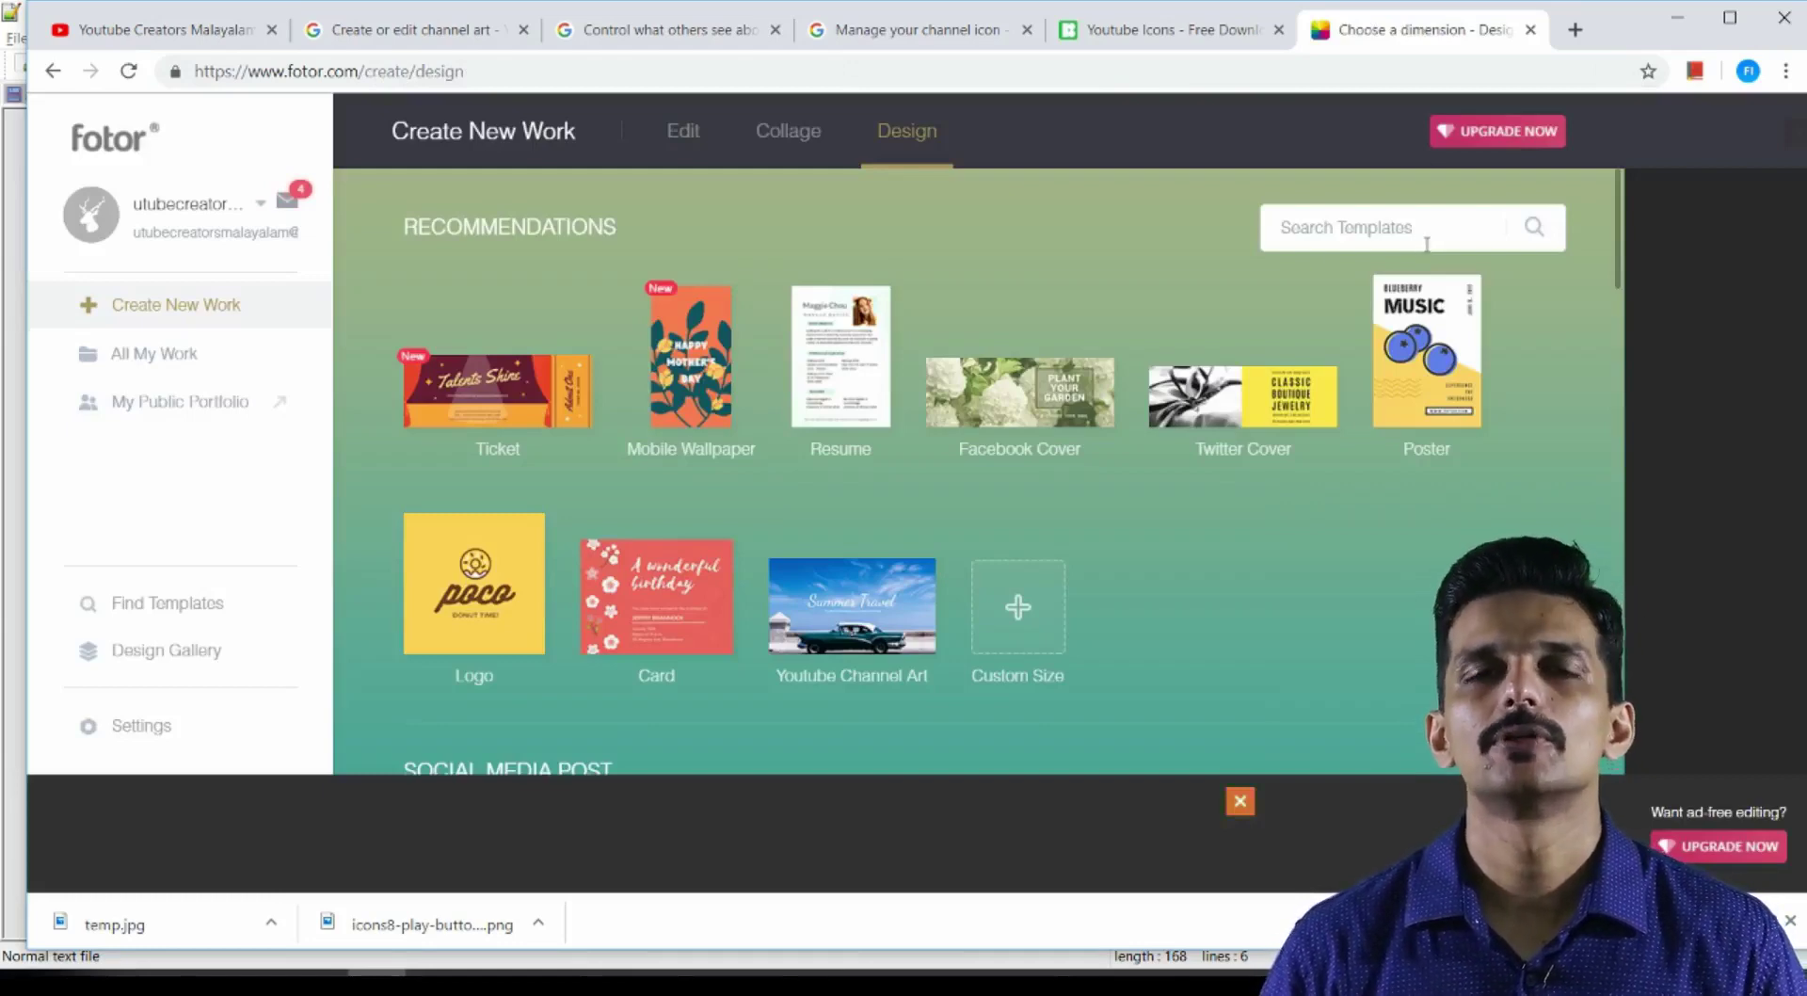
scroll(1280, 419, down, 3)
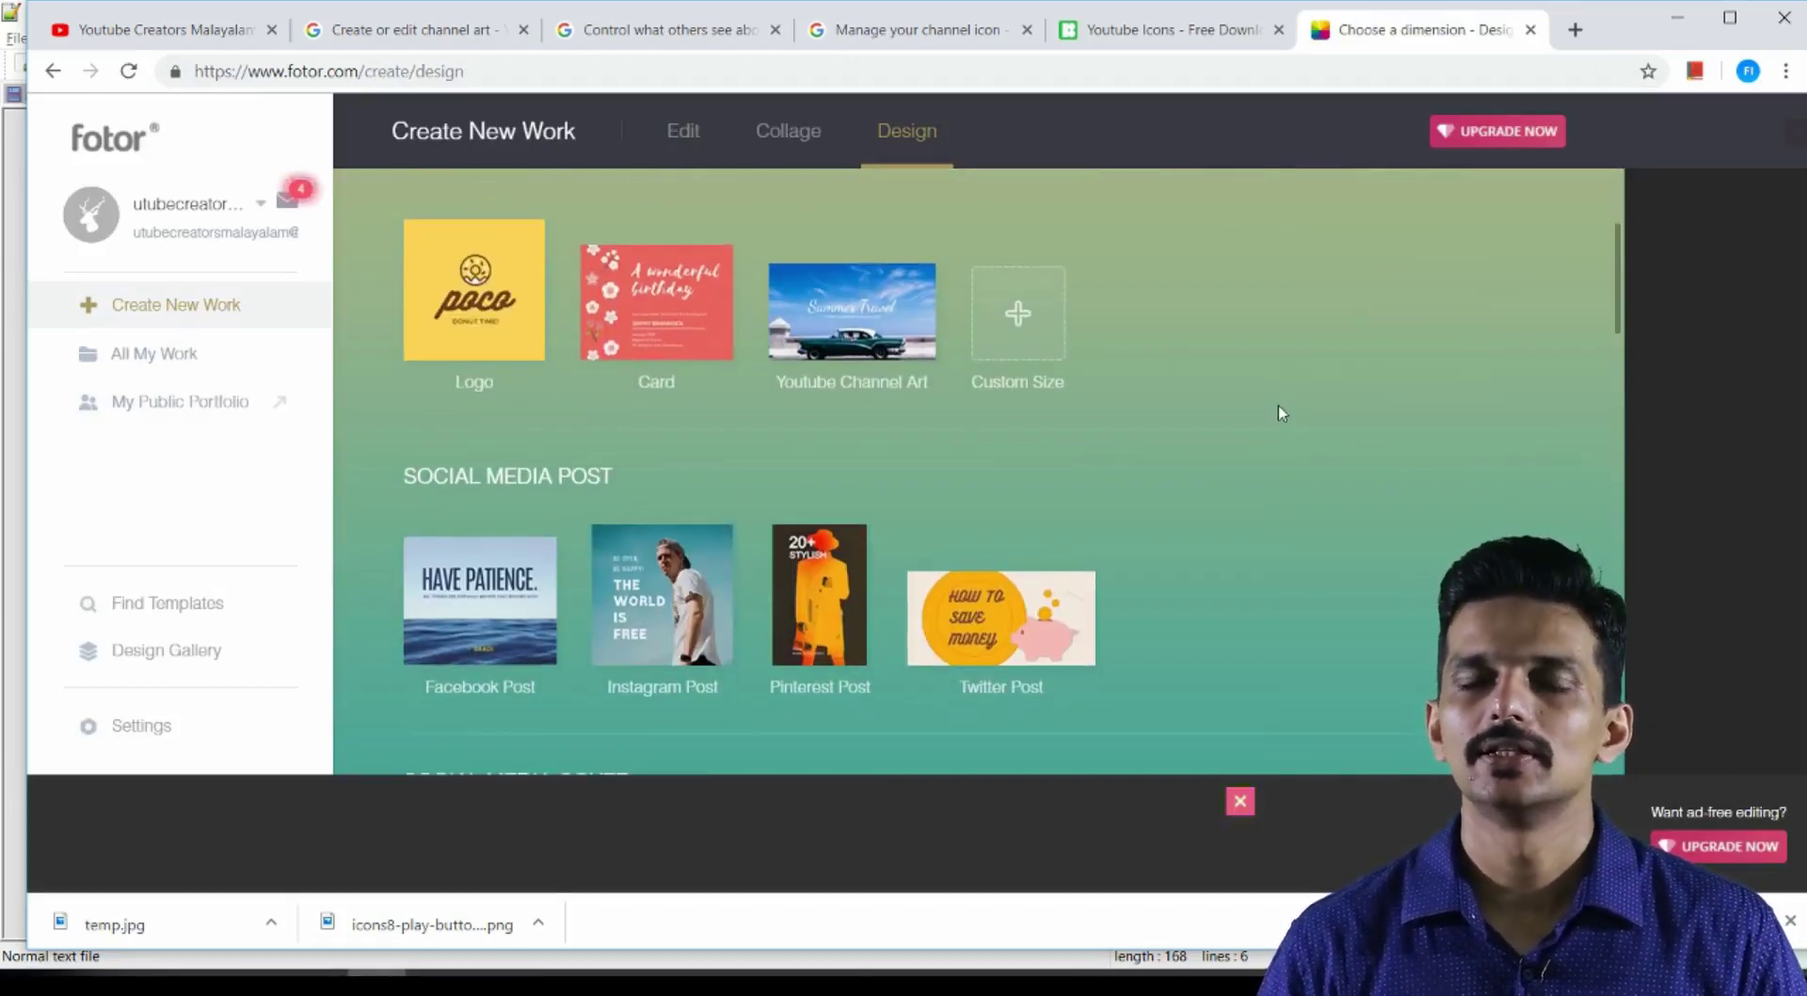
scroll(1278, 412, down, 3)
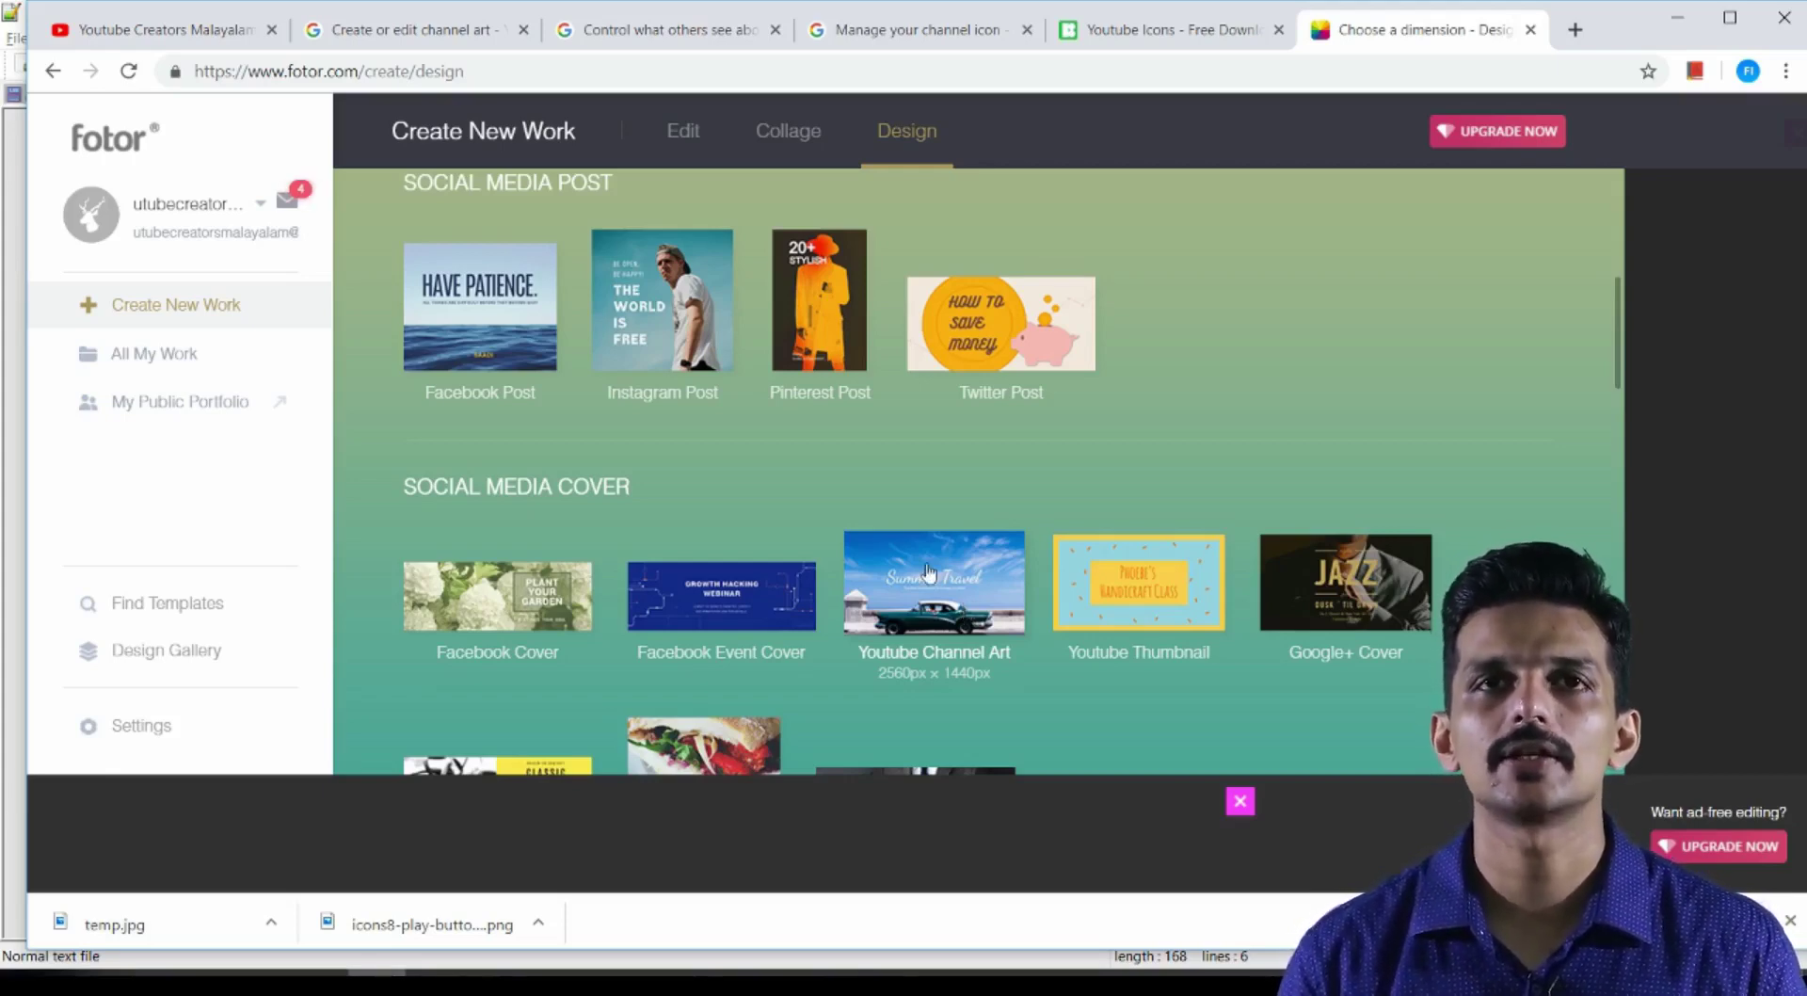
click(929, 572)
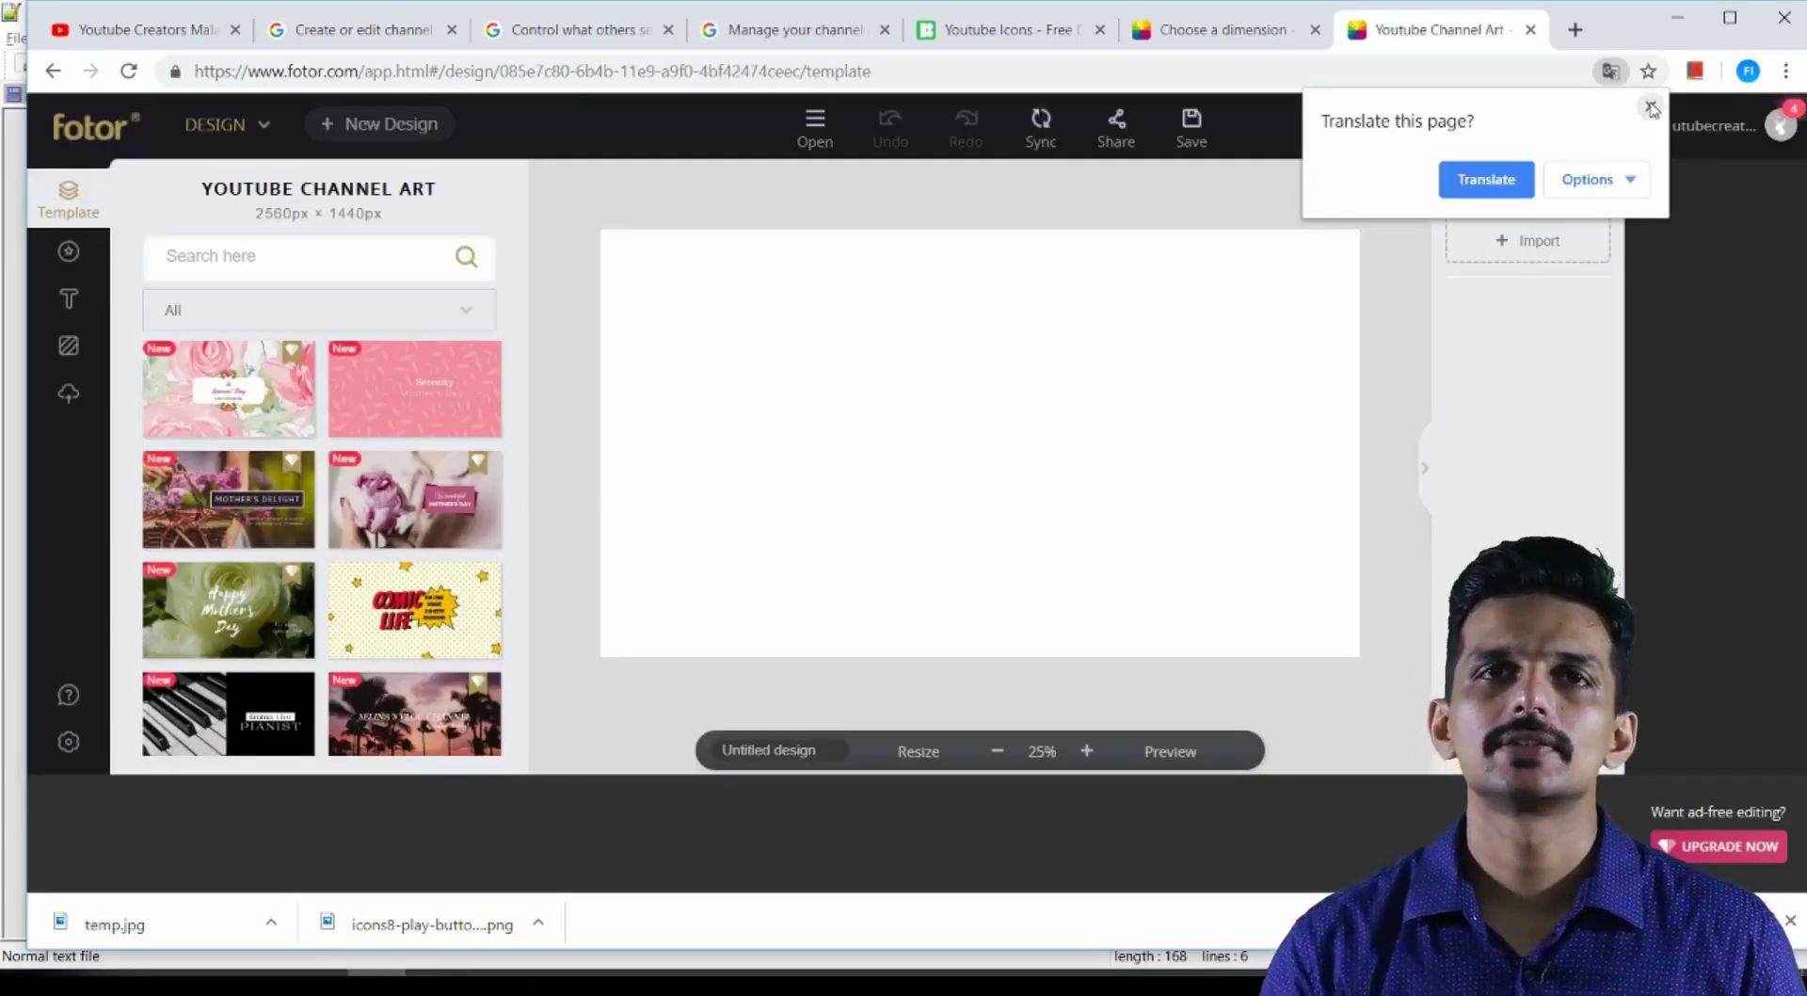
Dismiss the translation offer and replace the canvas with the pink leaf-pattern Serenity template
click(1652, 109)
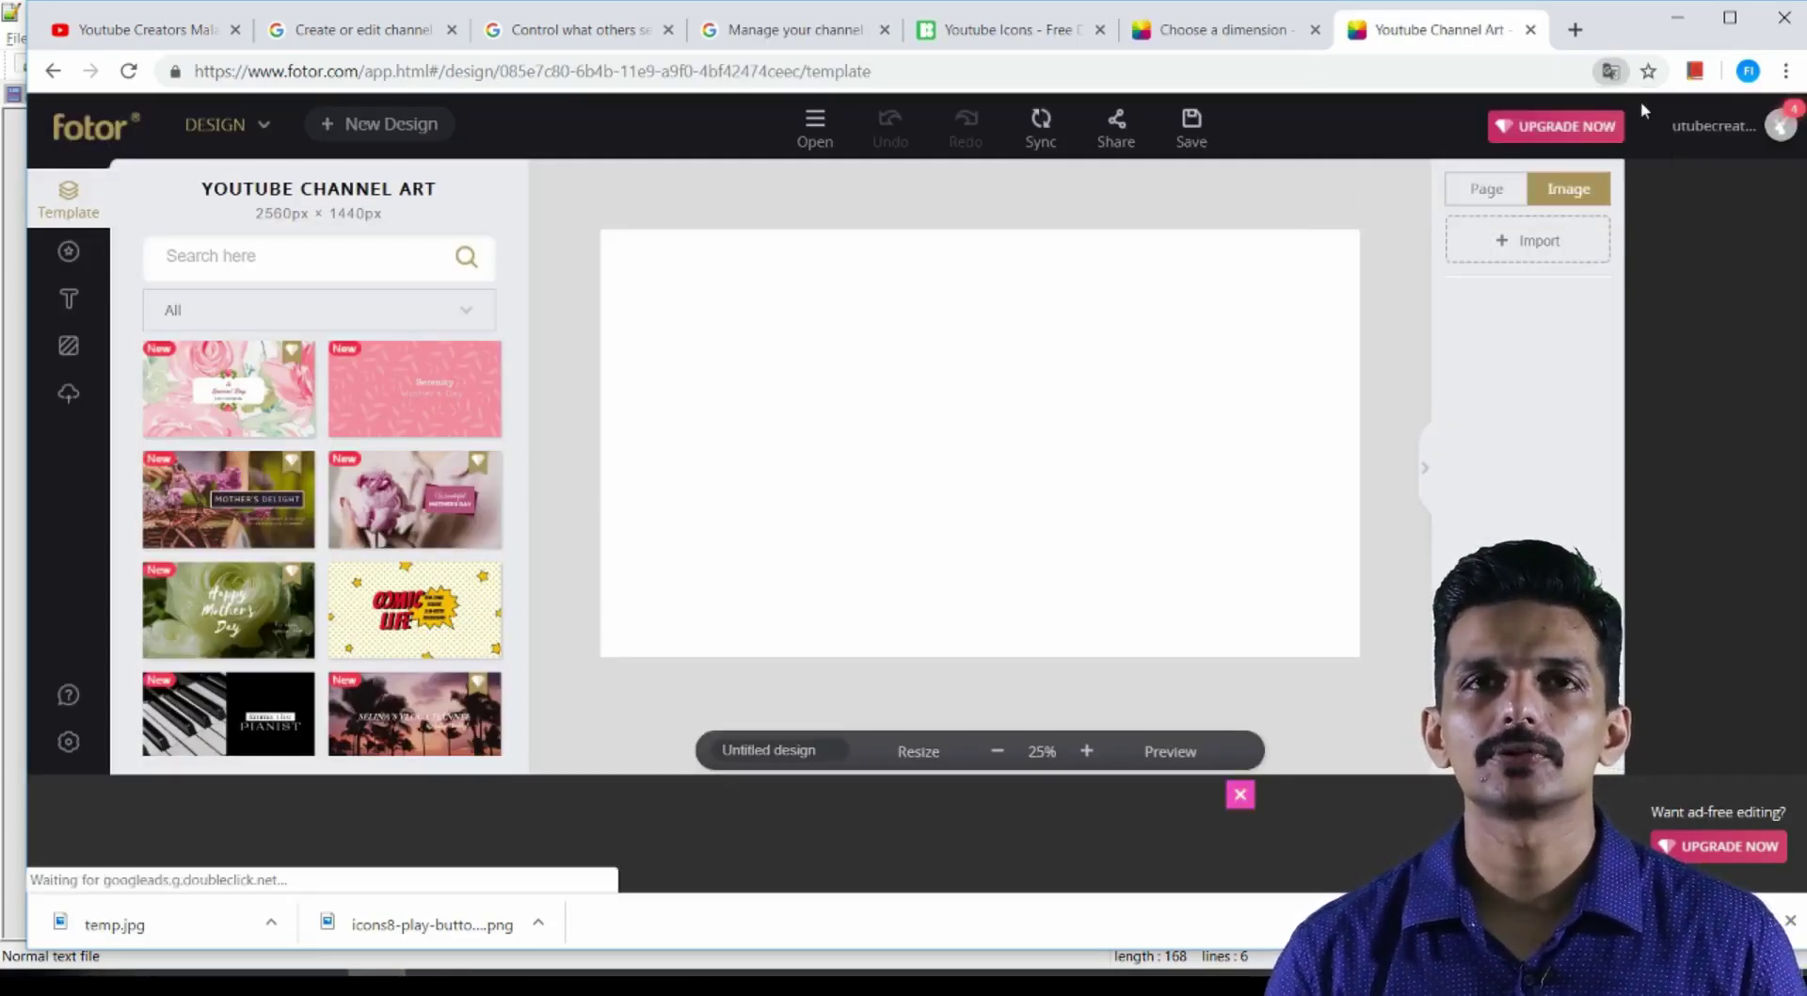
scroll(405, 483, down, 3)
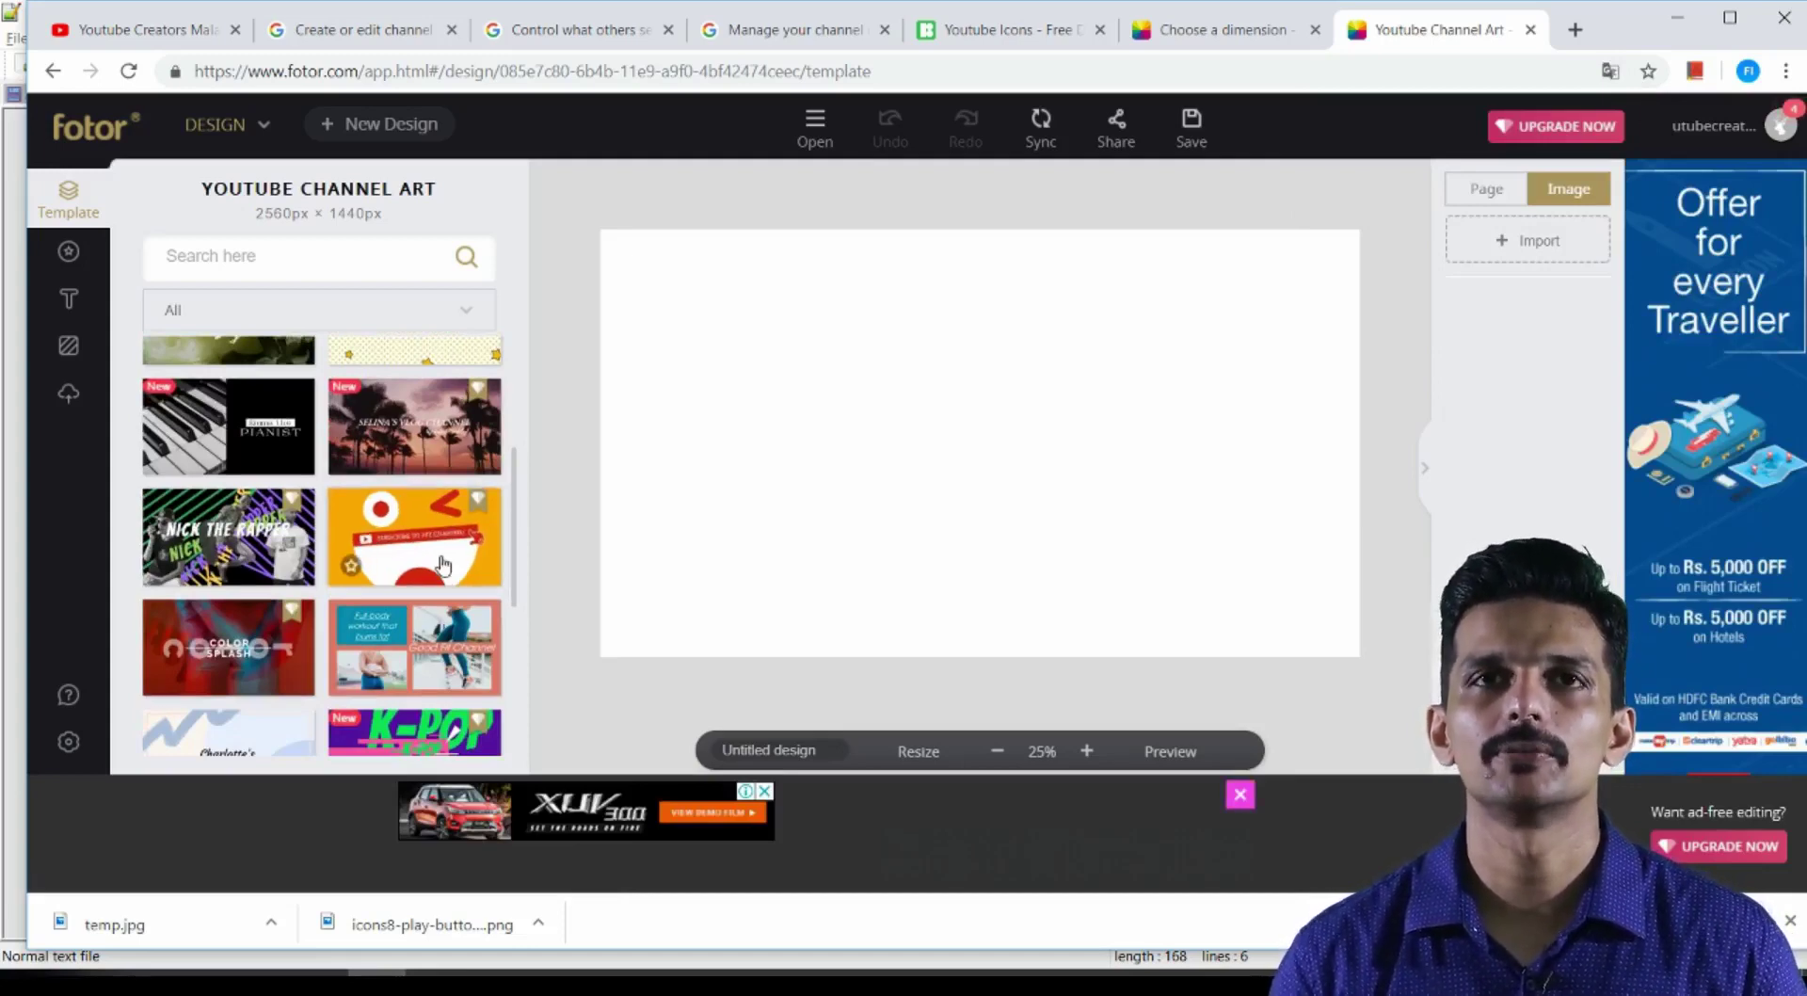
scroll(414, 527, up, 3)
click(228, 389)
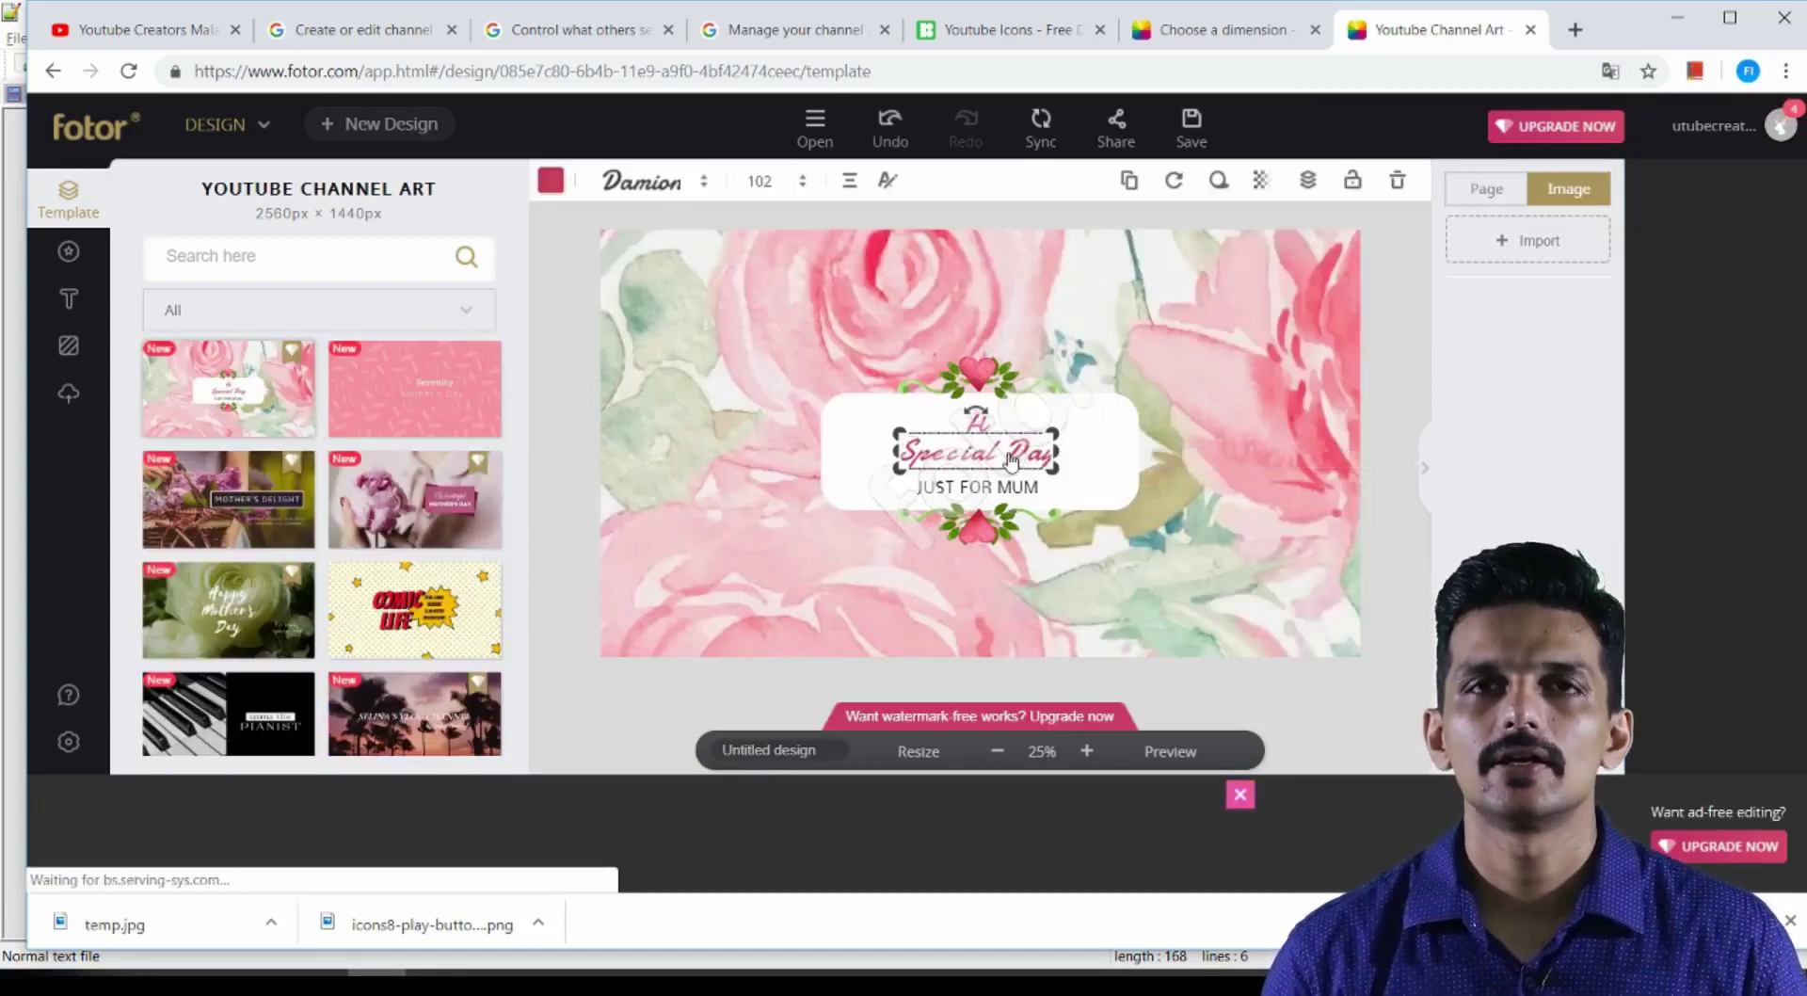
click(387, 390)
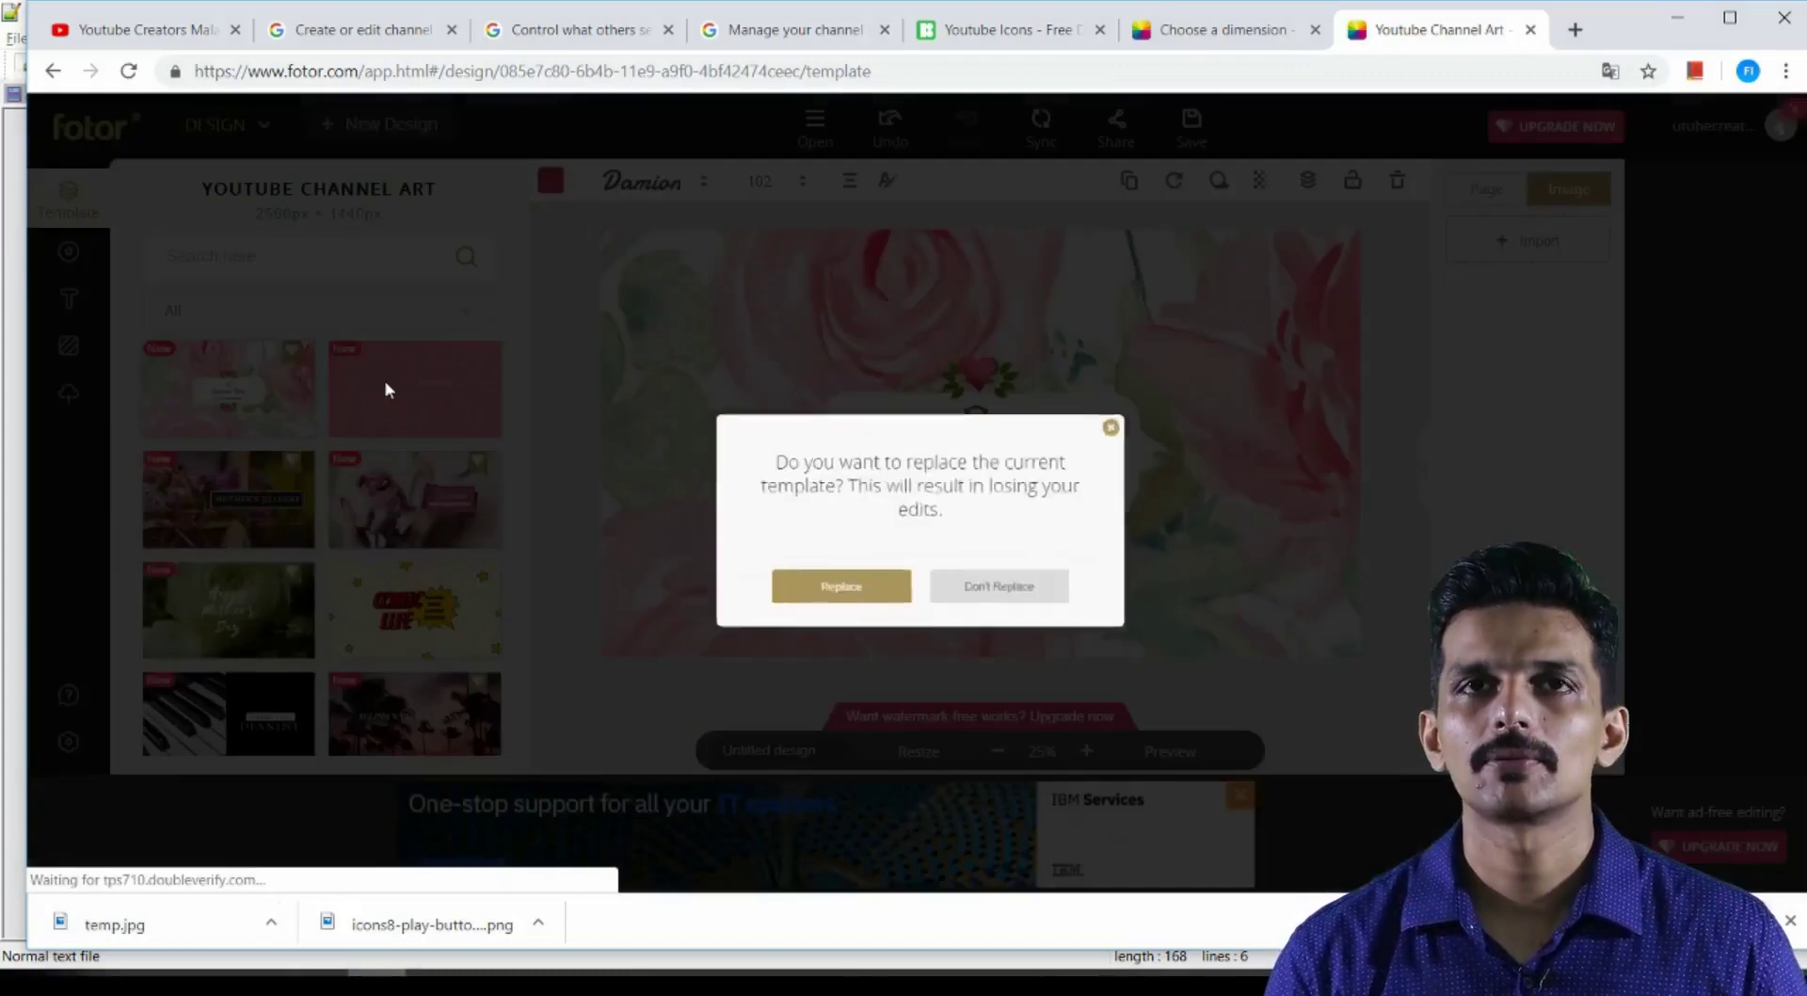
click(877, 621)
click(1089, 417)
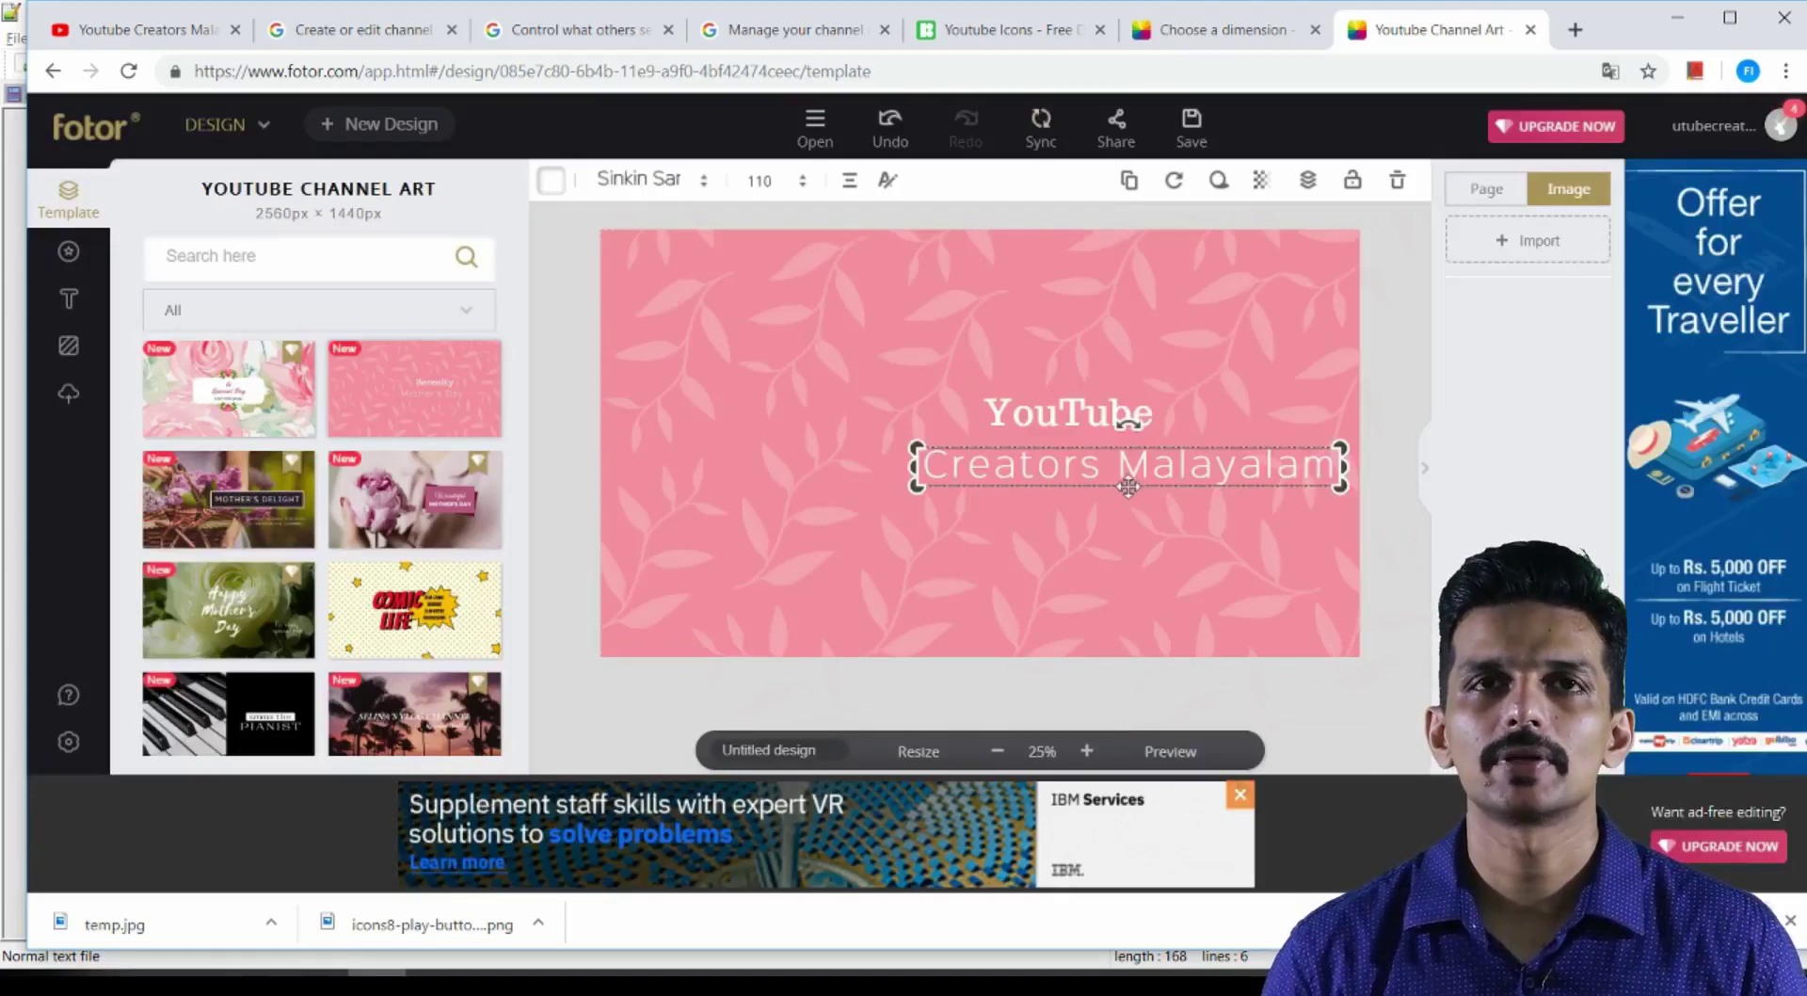
Centre 'Creators Malayalam' with 'YouTube' above it, then import an image for the top-right frame
drag(1129, 486, 1010, 489)
drag(1018, 429, 960, 446)
click(1239, 376)
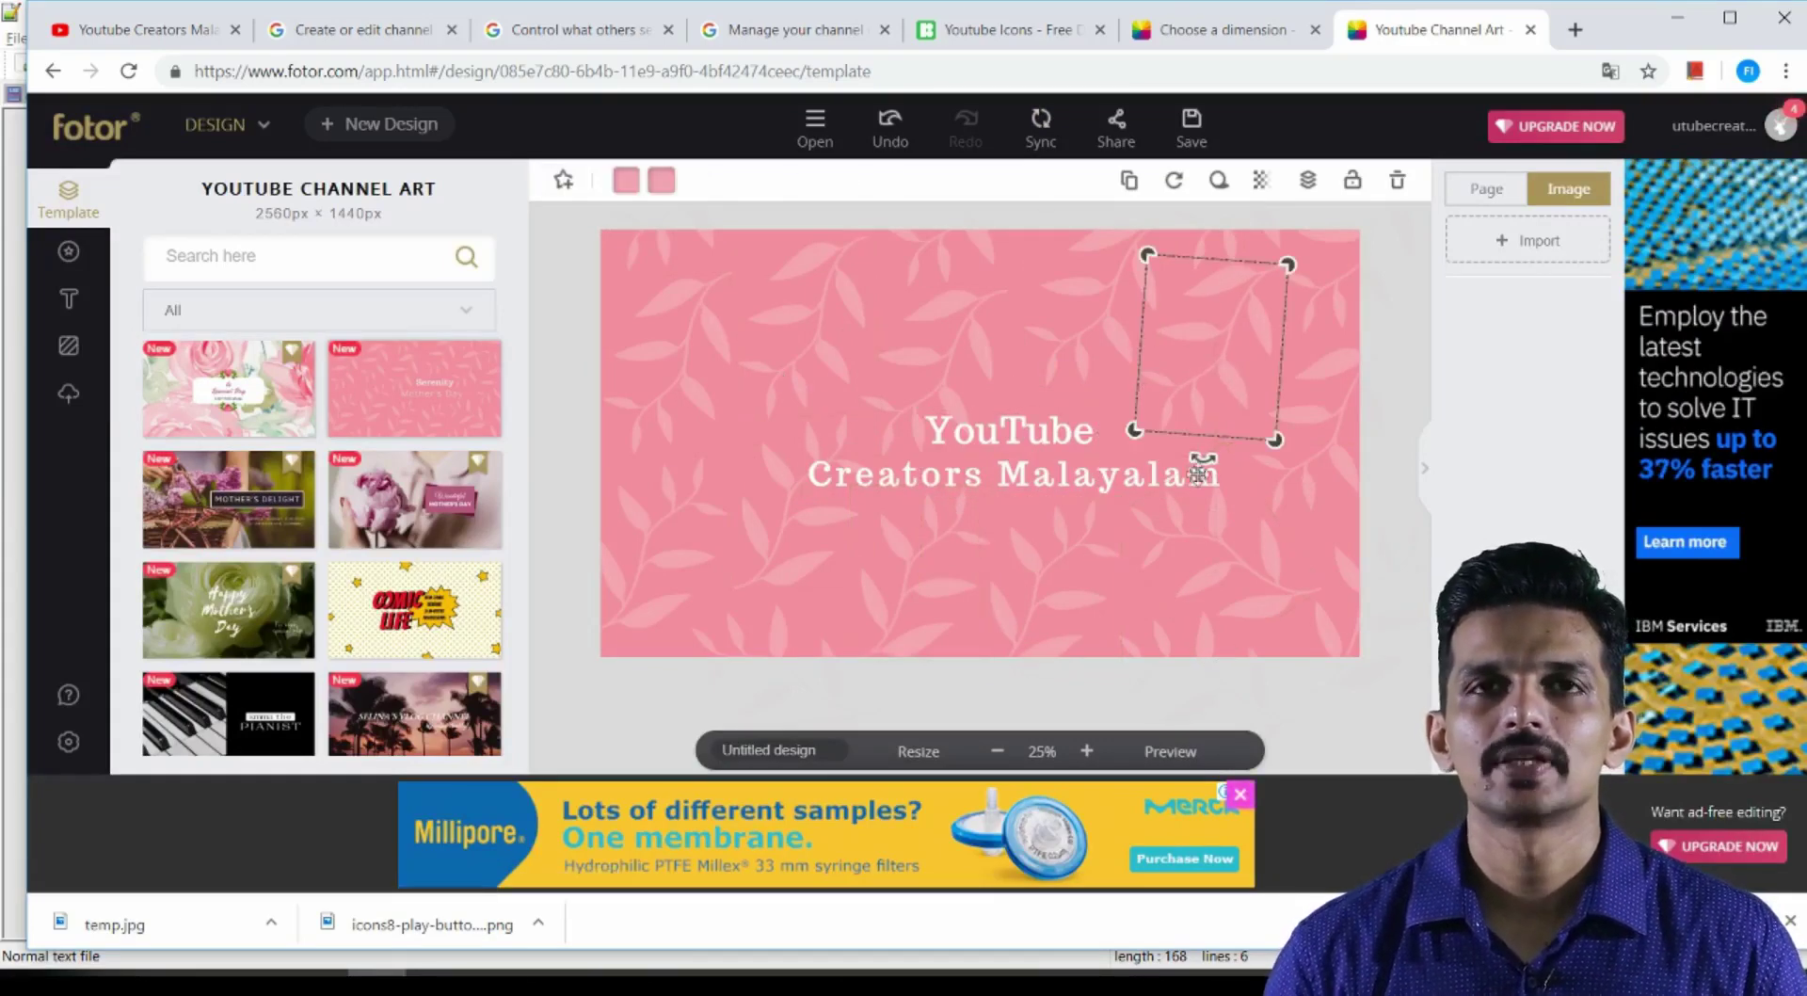
click(1543, 247)
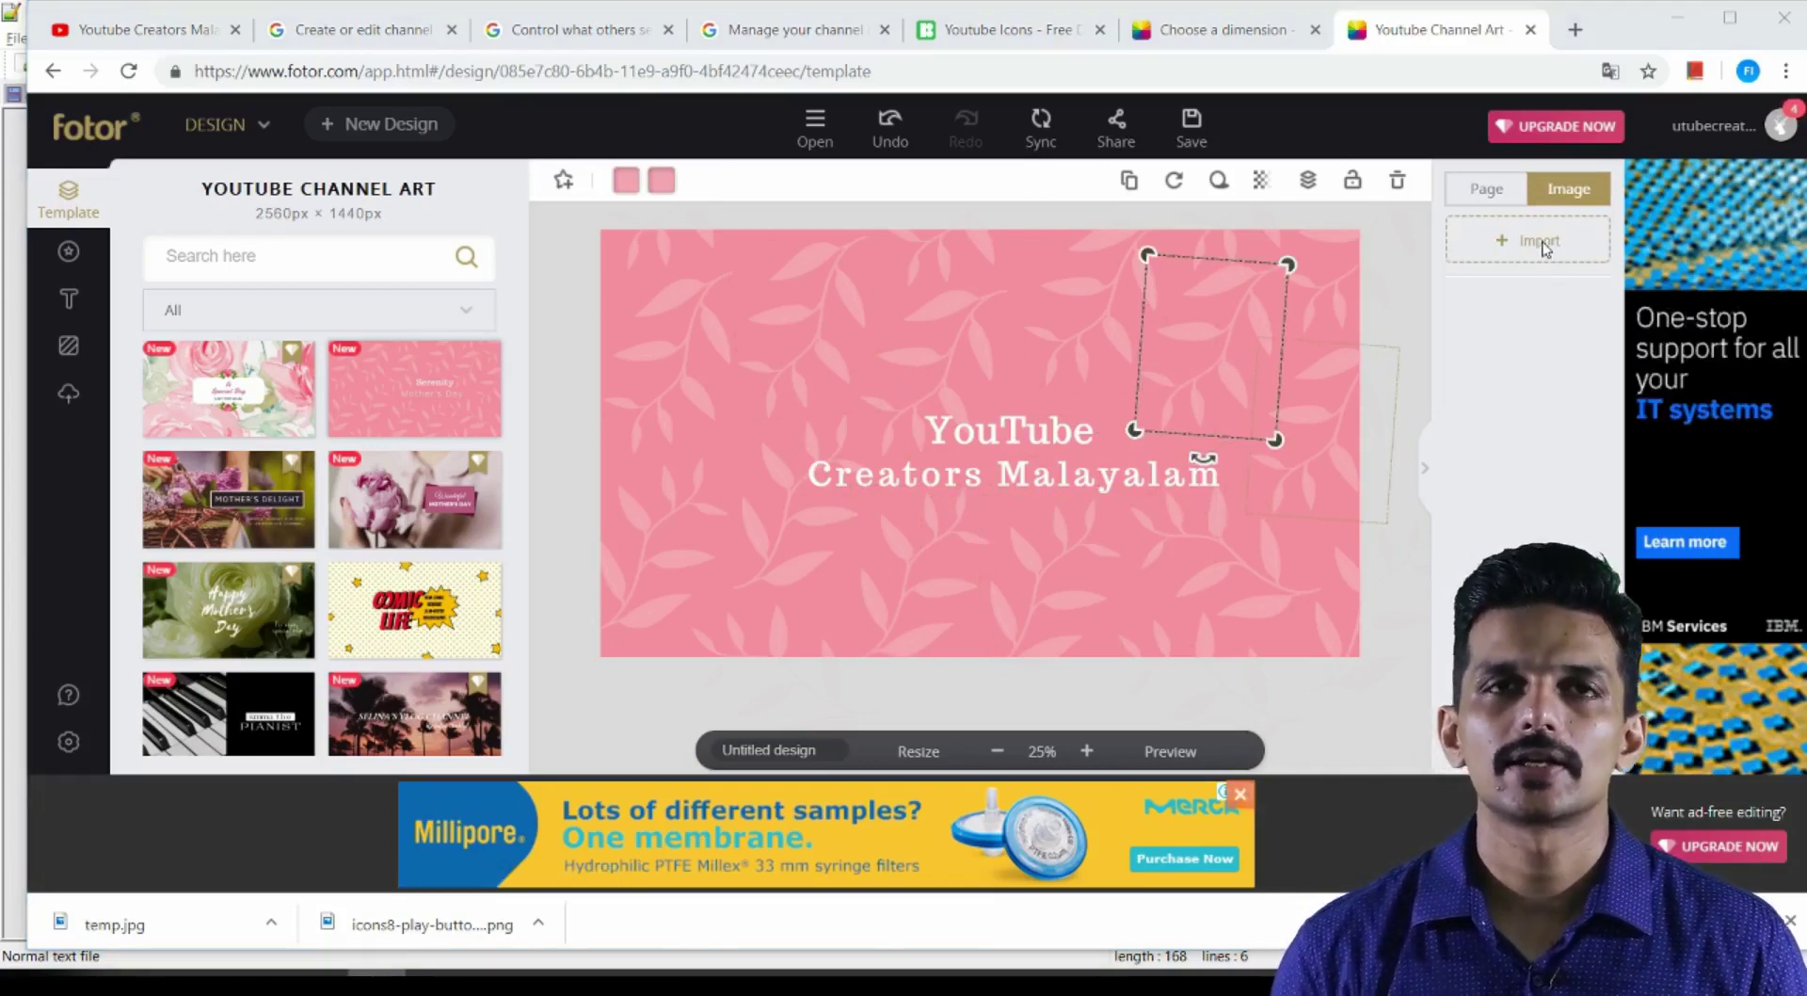
Add the YCM.png play icon, shrunk and centred above the title
click(267, 213)
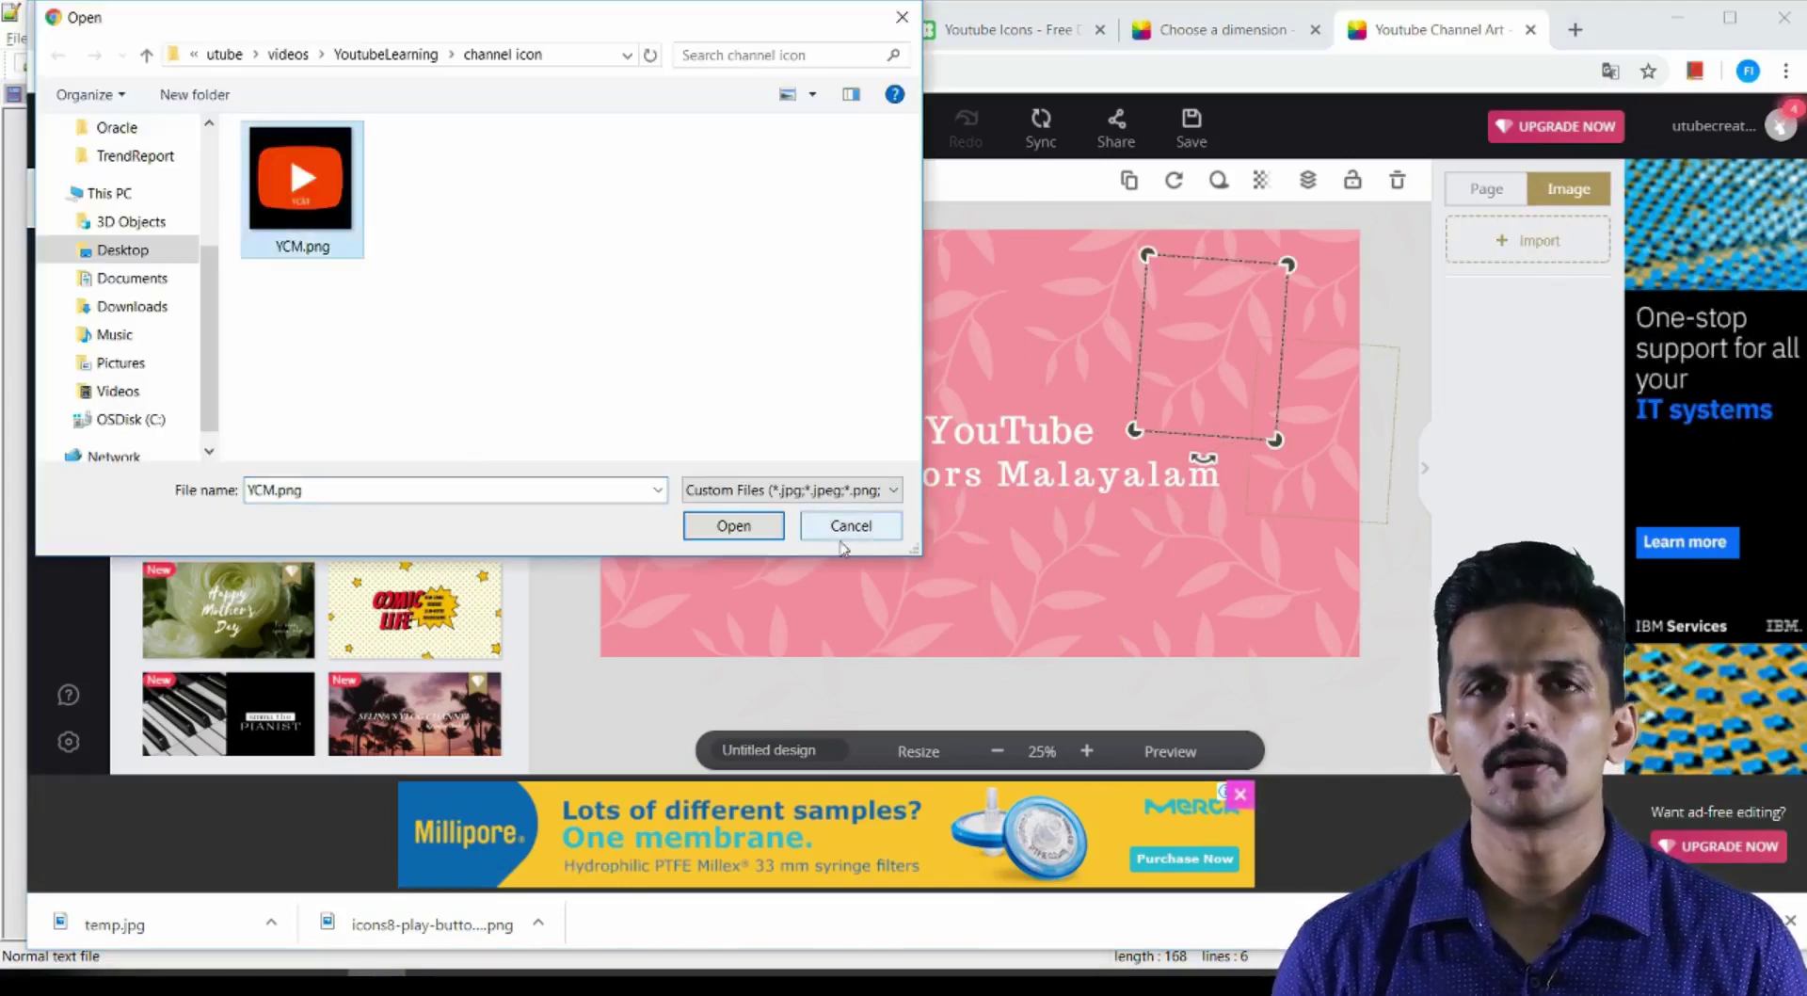
click(734, 525)
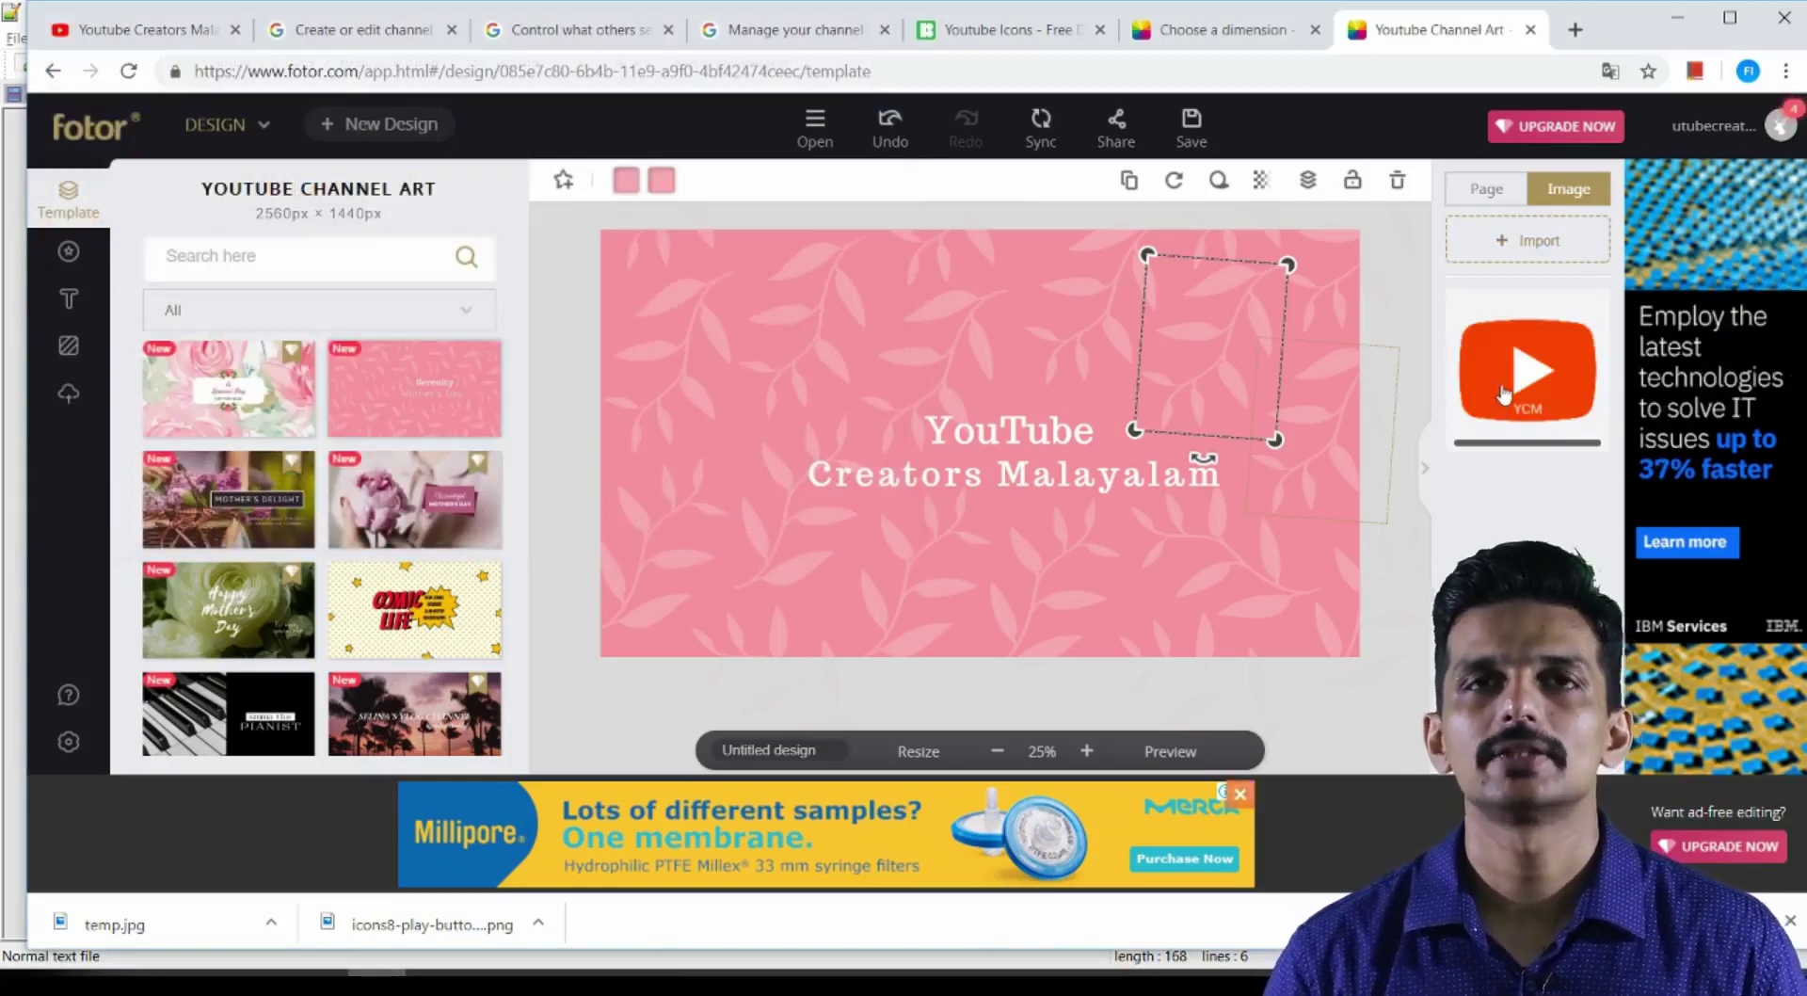
click(1509, 388)
drag(993, 475, 1012, 348)
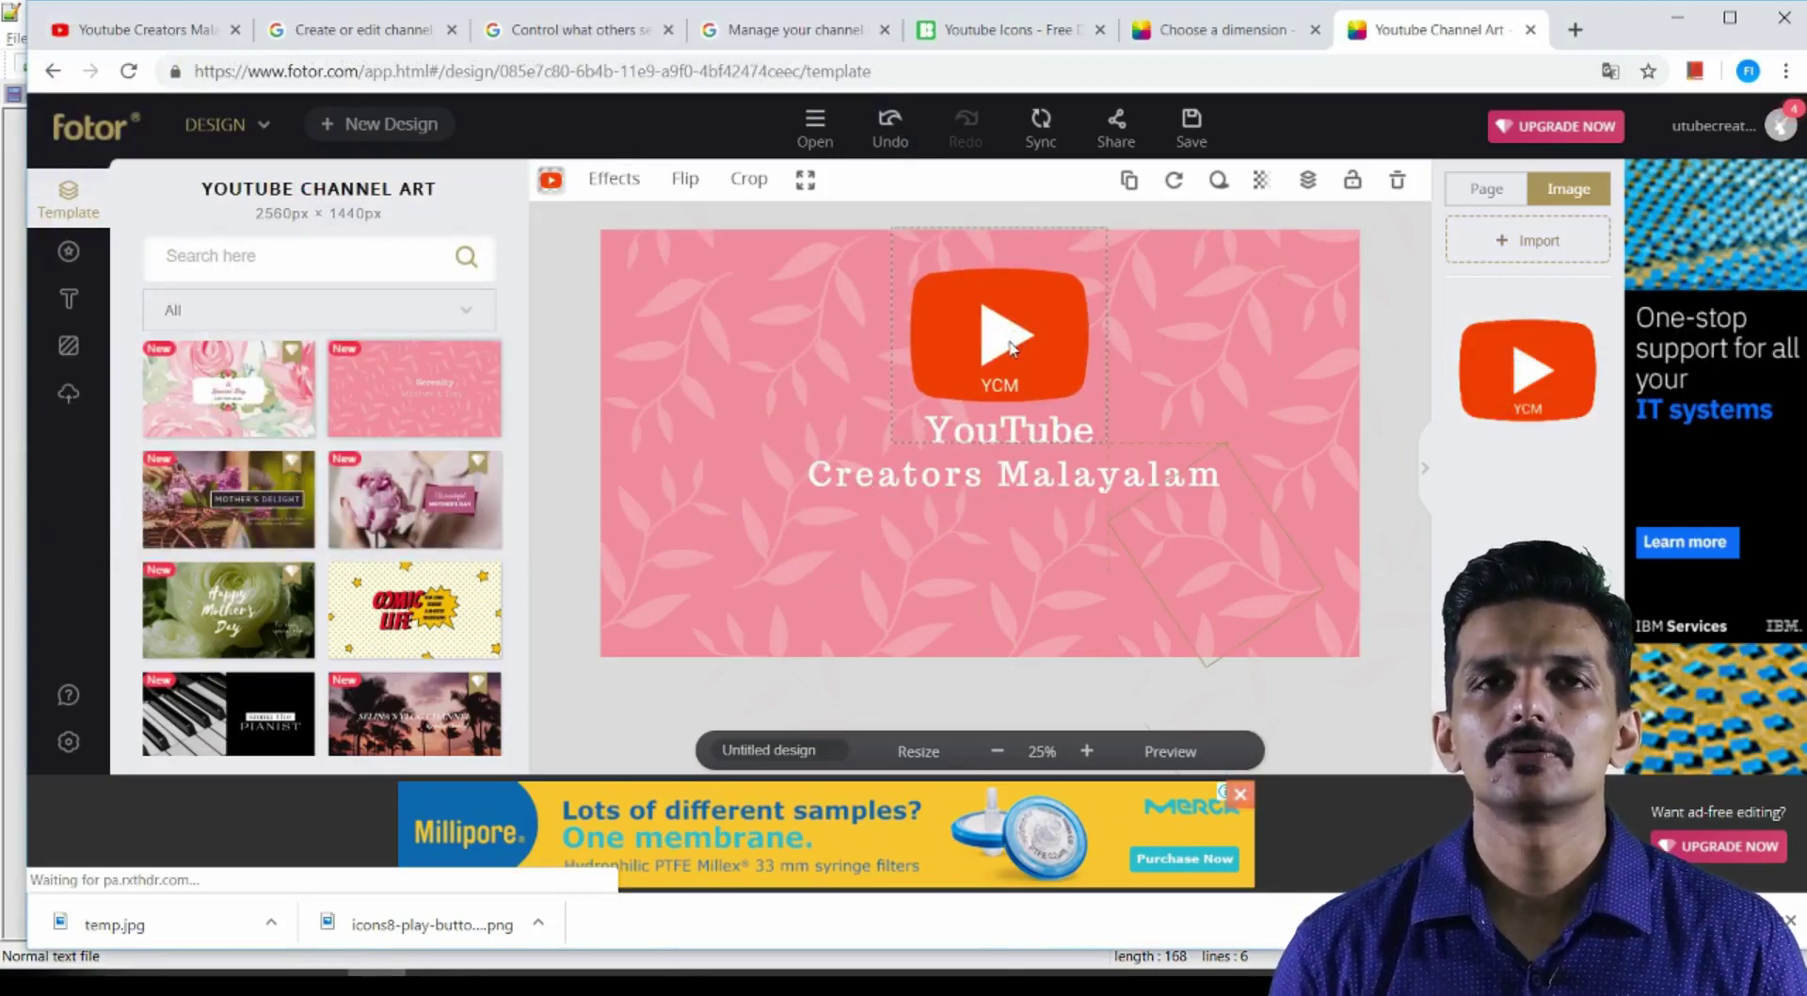
drag(1106, 228, 1031, 303)
drag(962, 375, 1007, 348)
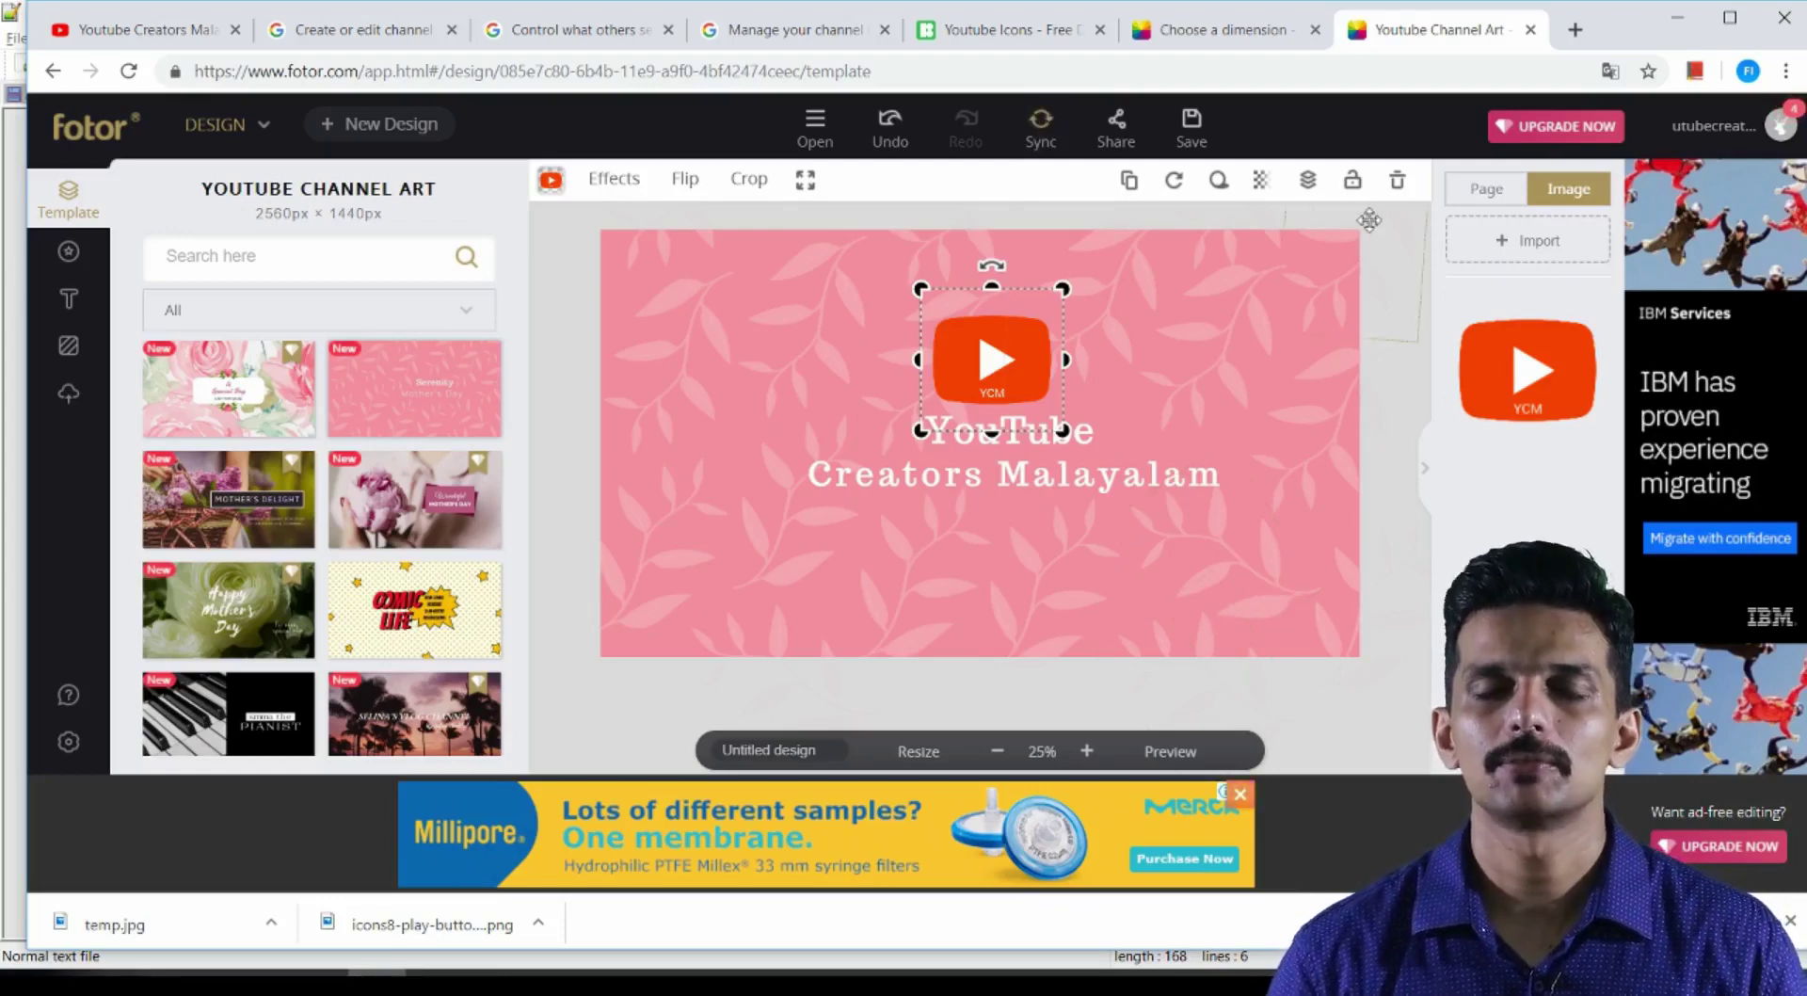
click(998, 572)
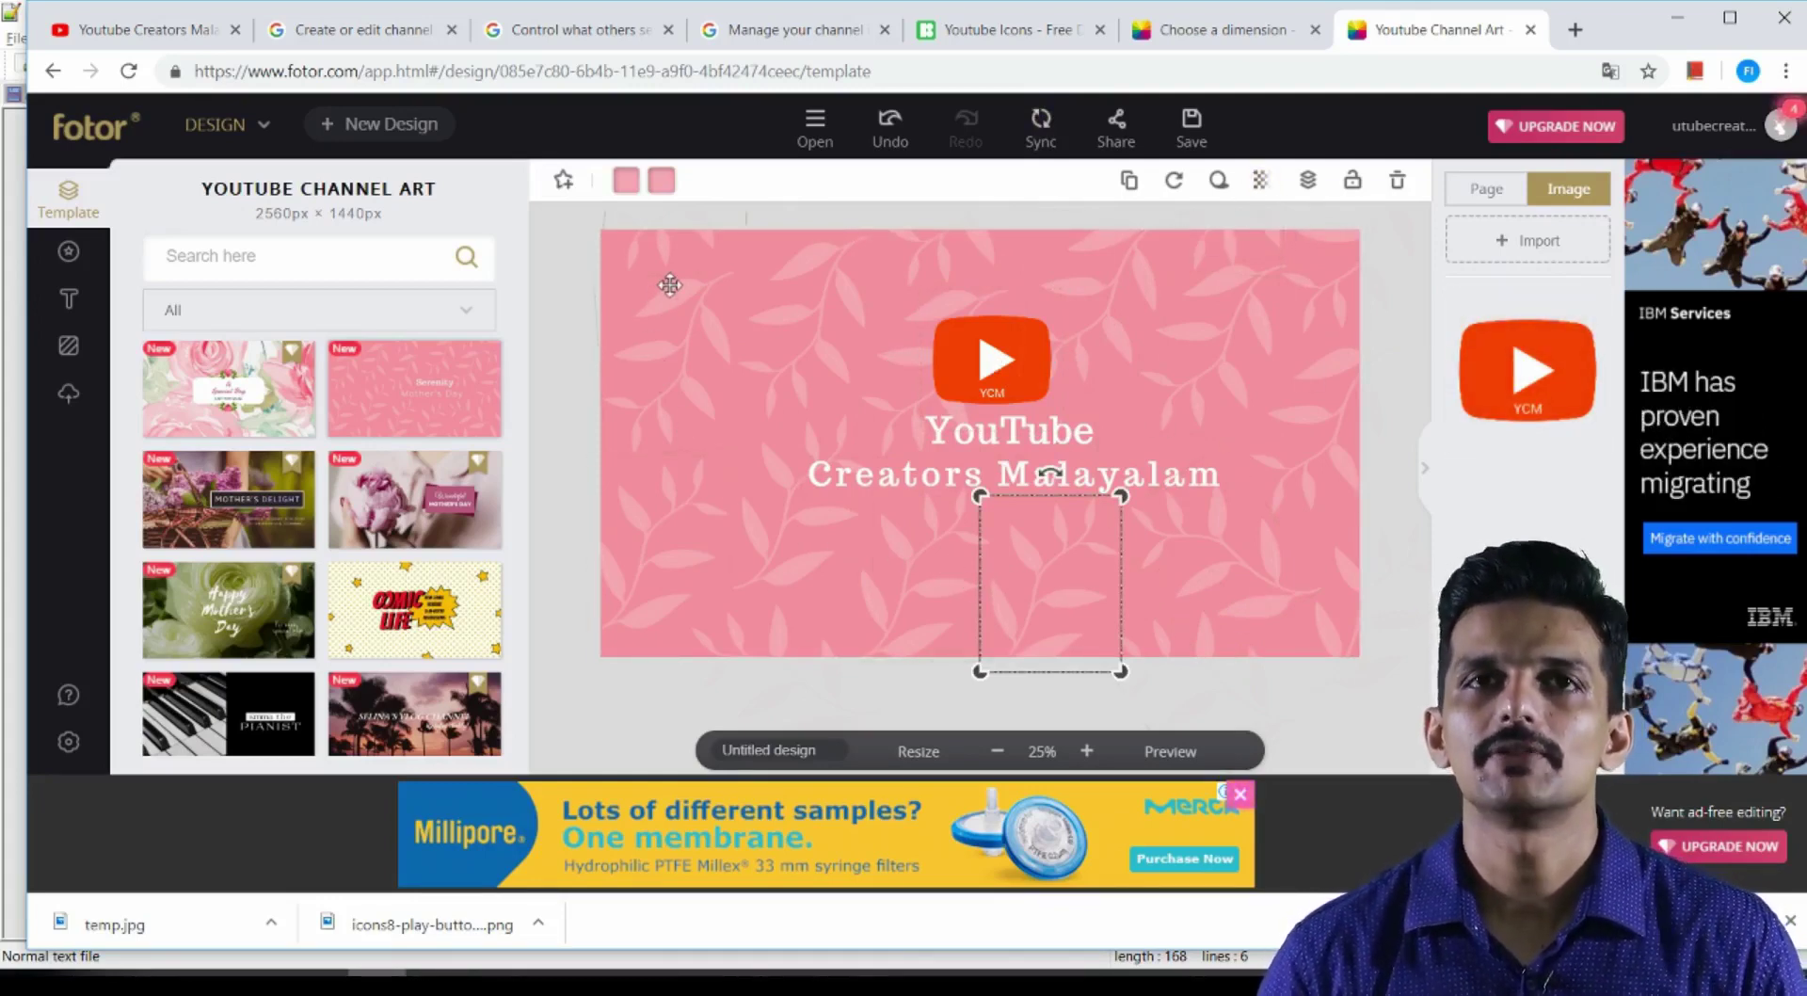
Download the banner as Youtubeart.jpg and return to the YouTube channel's channel art option
click(1192, 123)
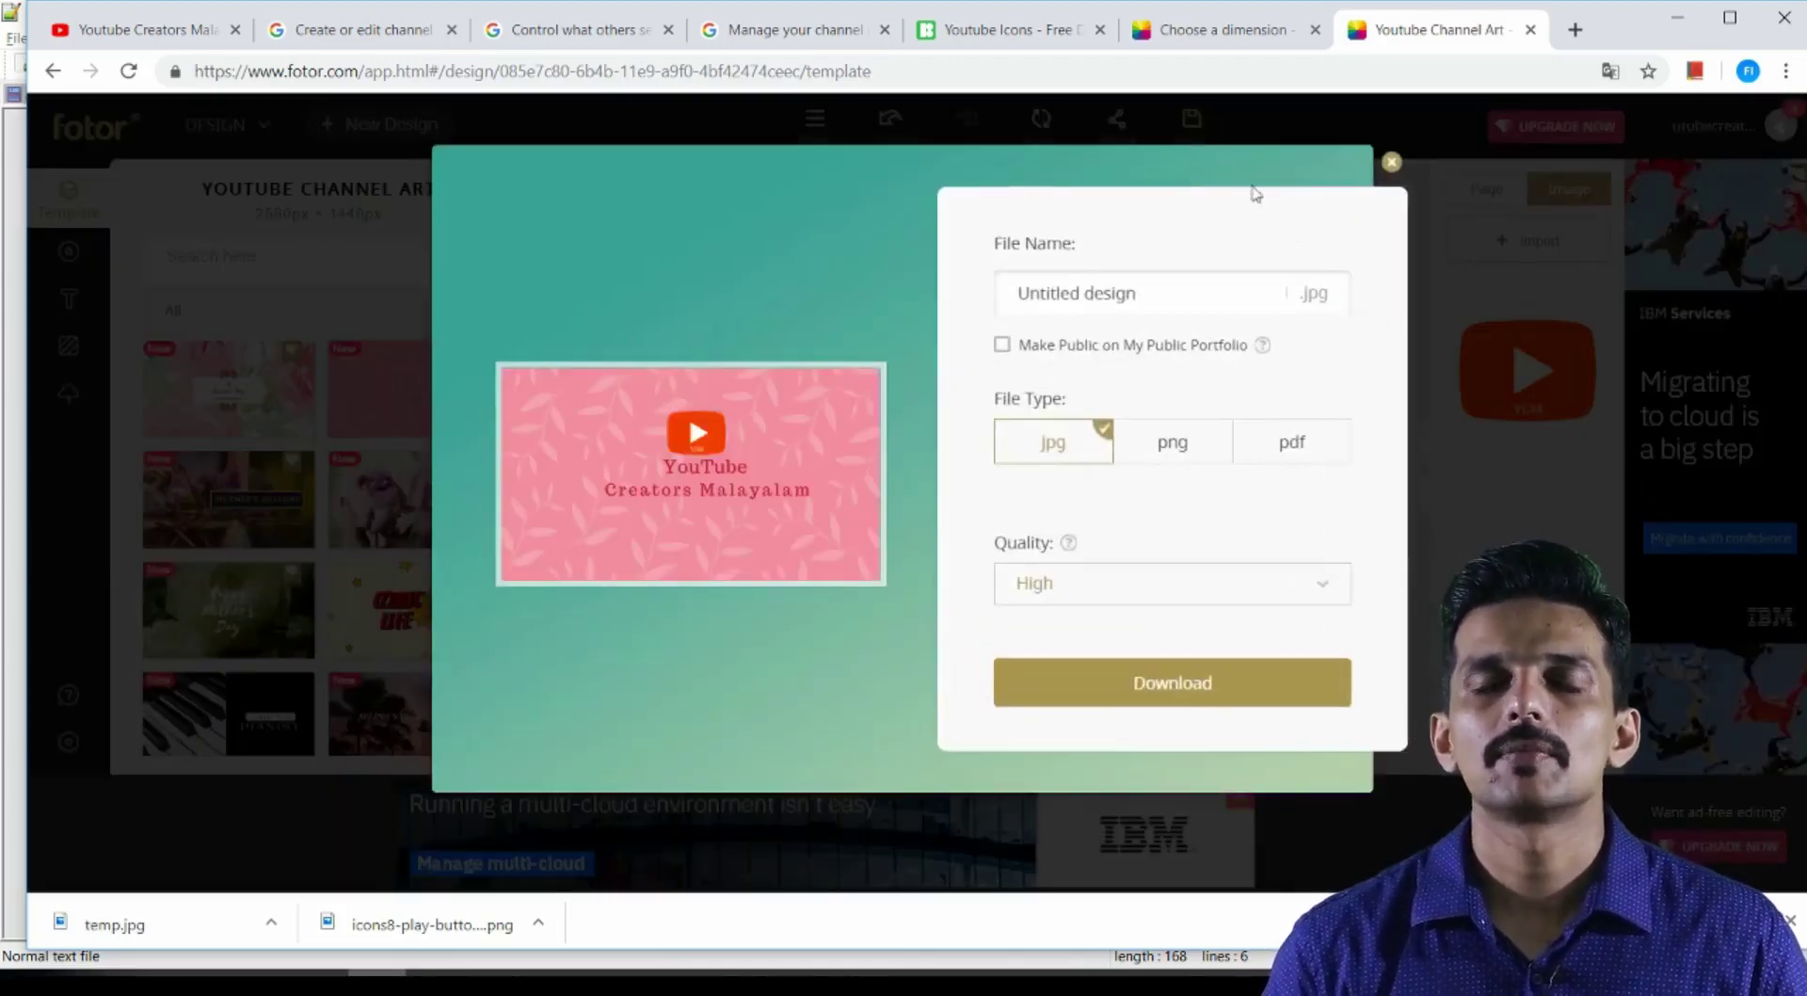
triple_click(1142, 299)
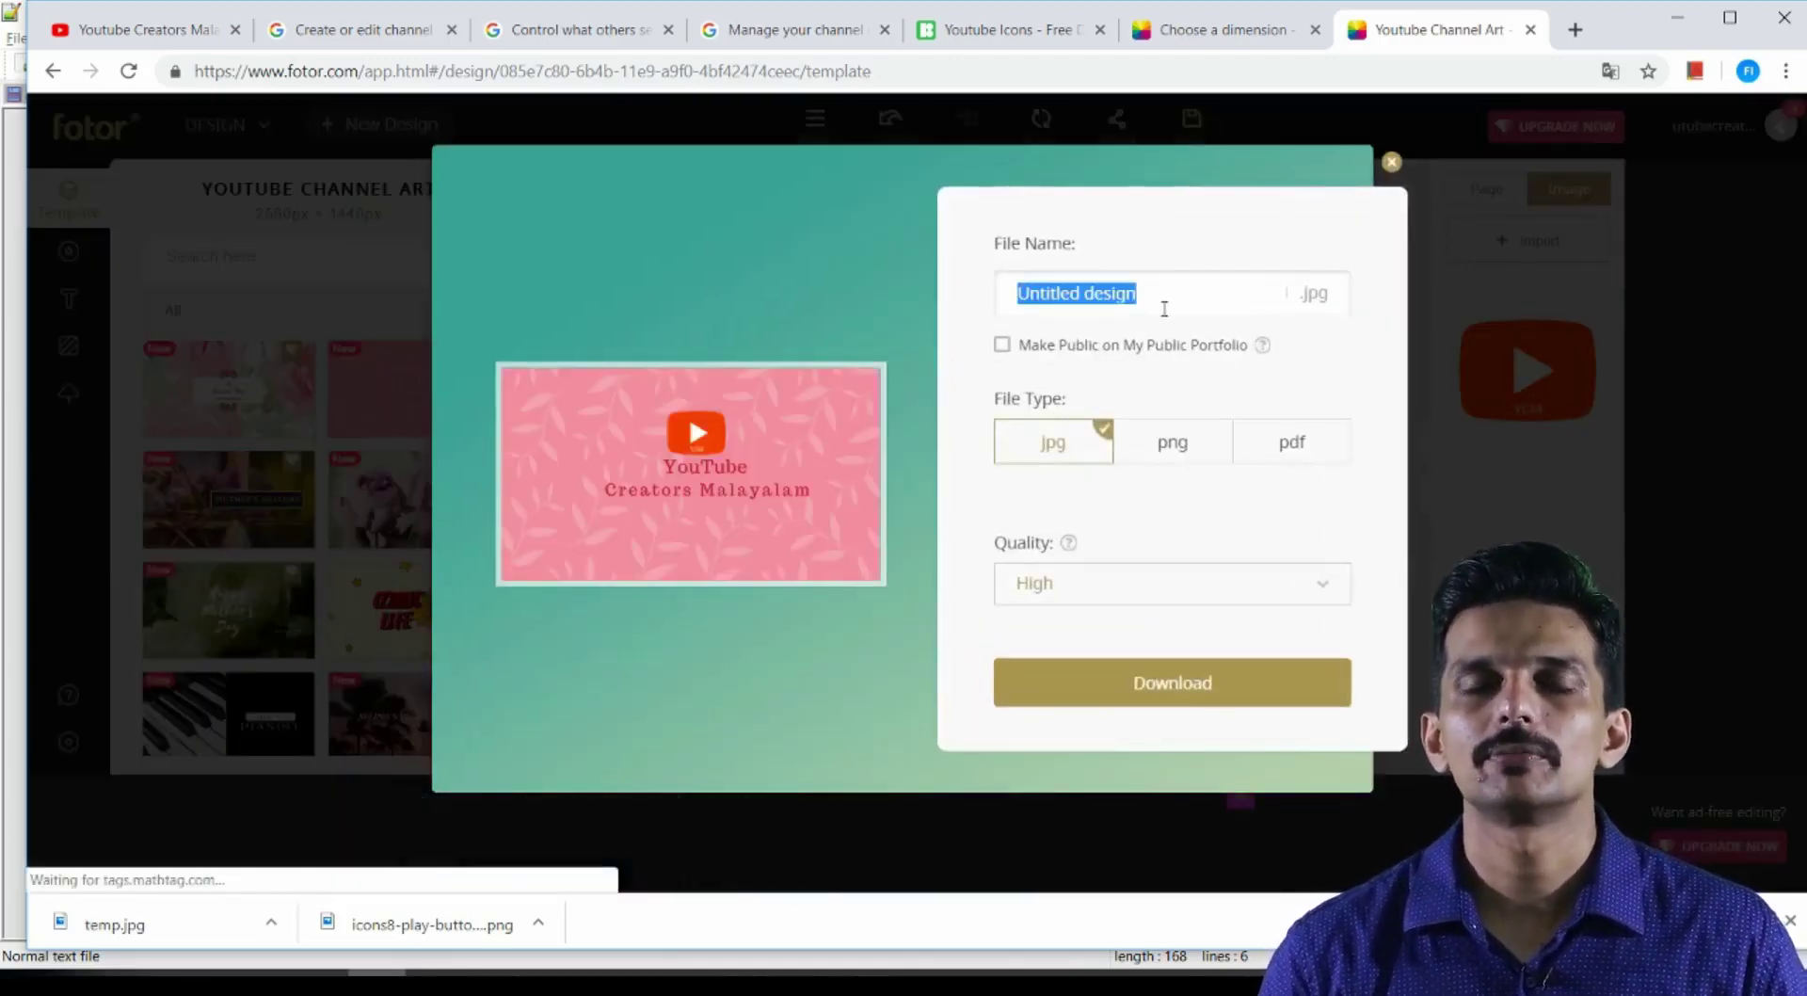
text(Yo)
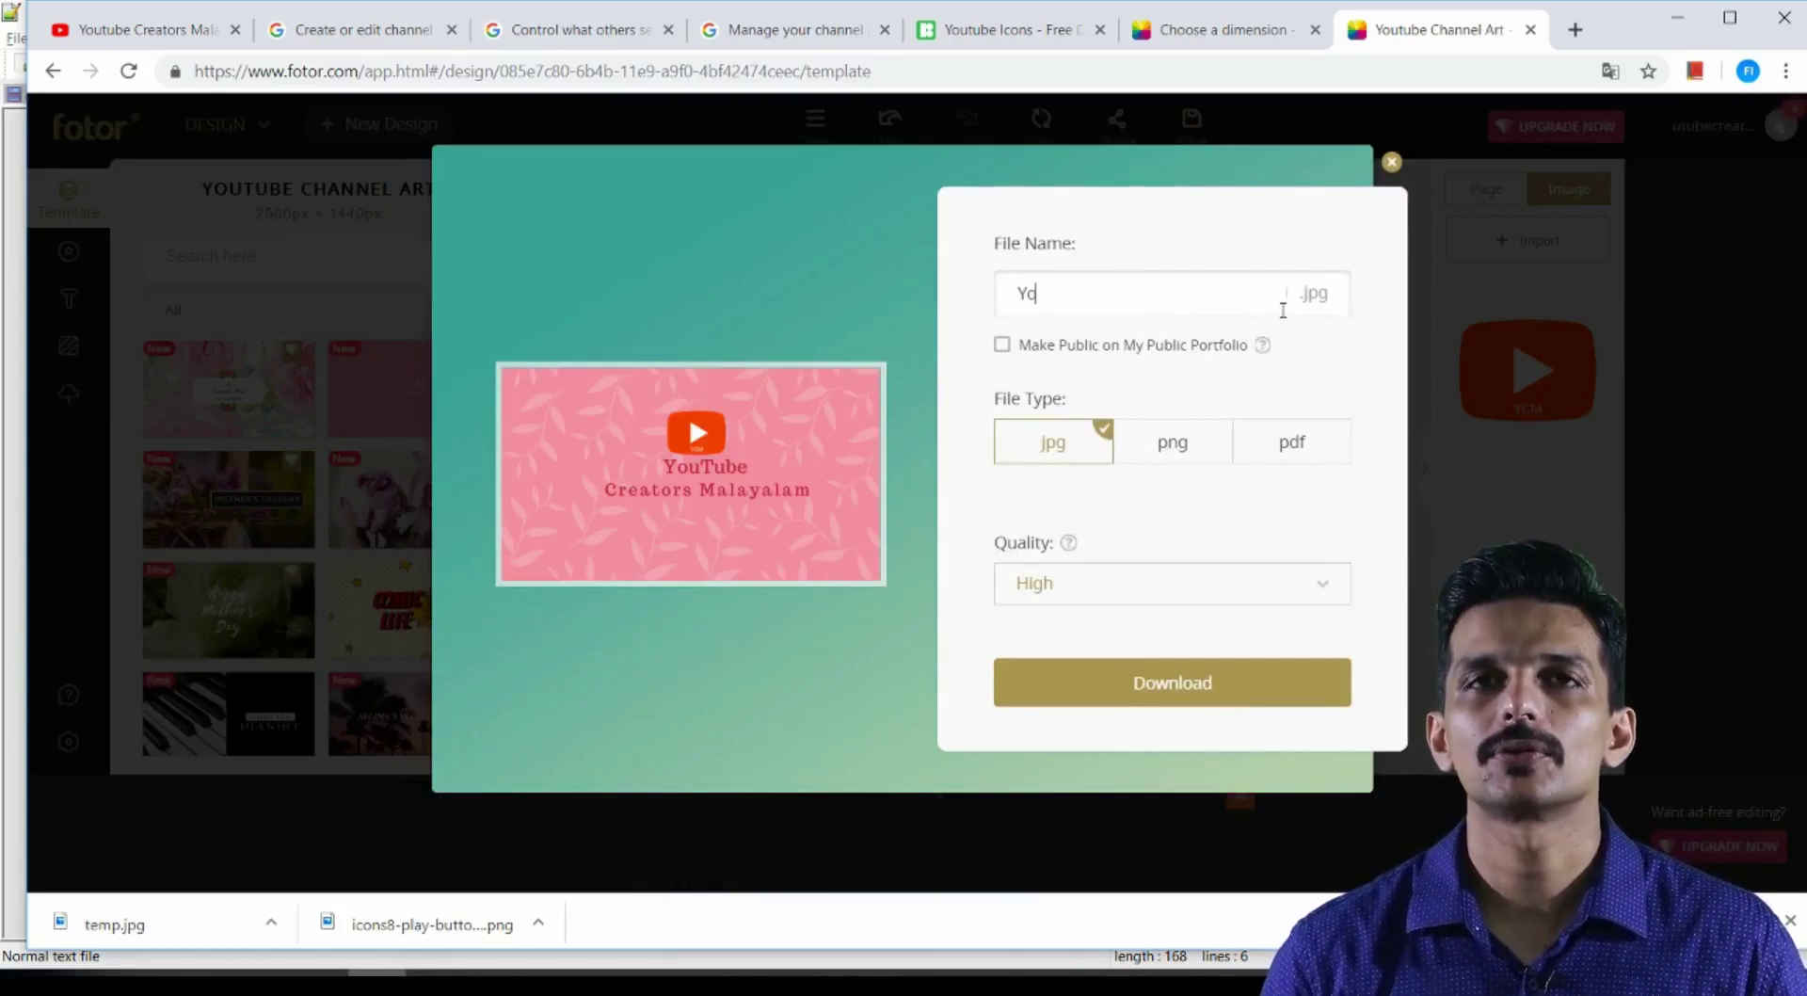
text(utubeart)
click(1239, 690)
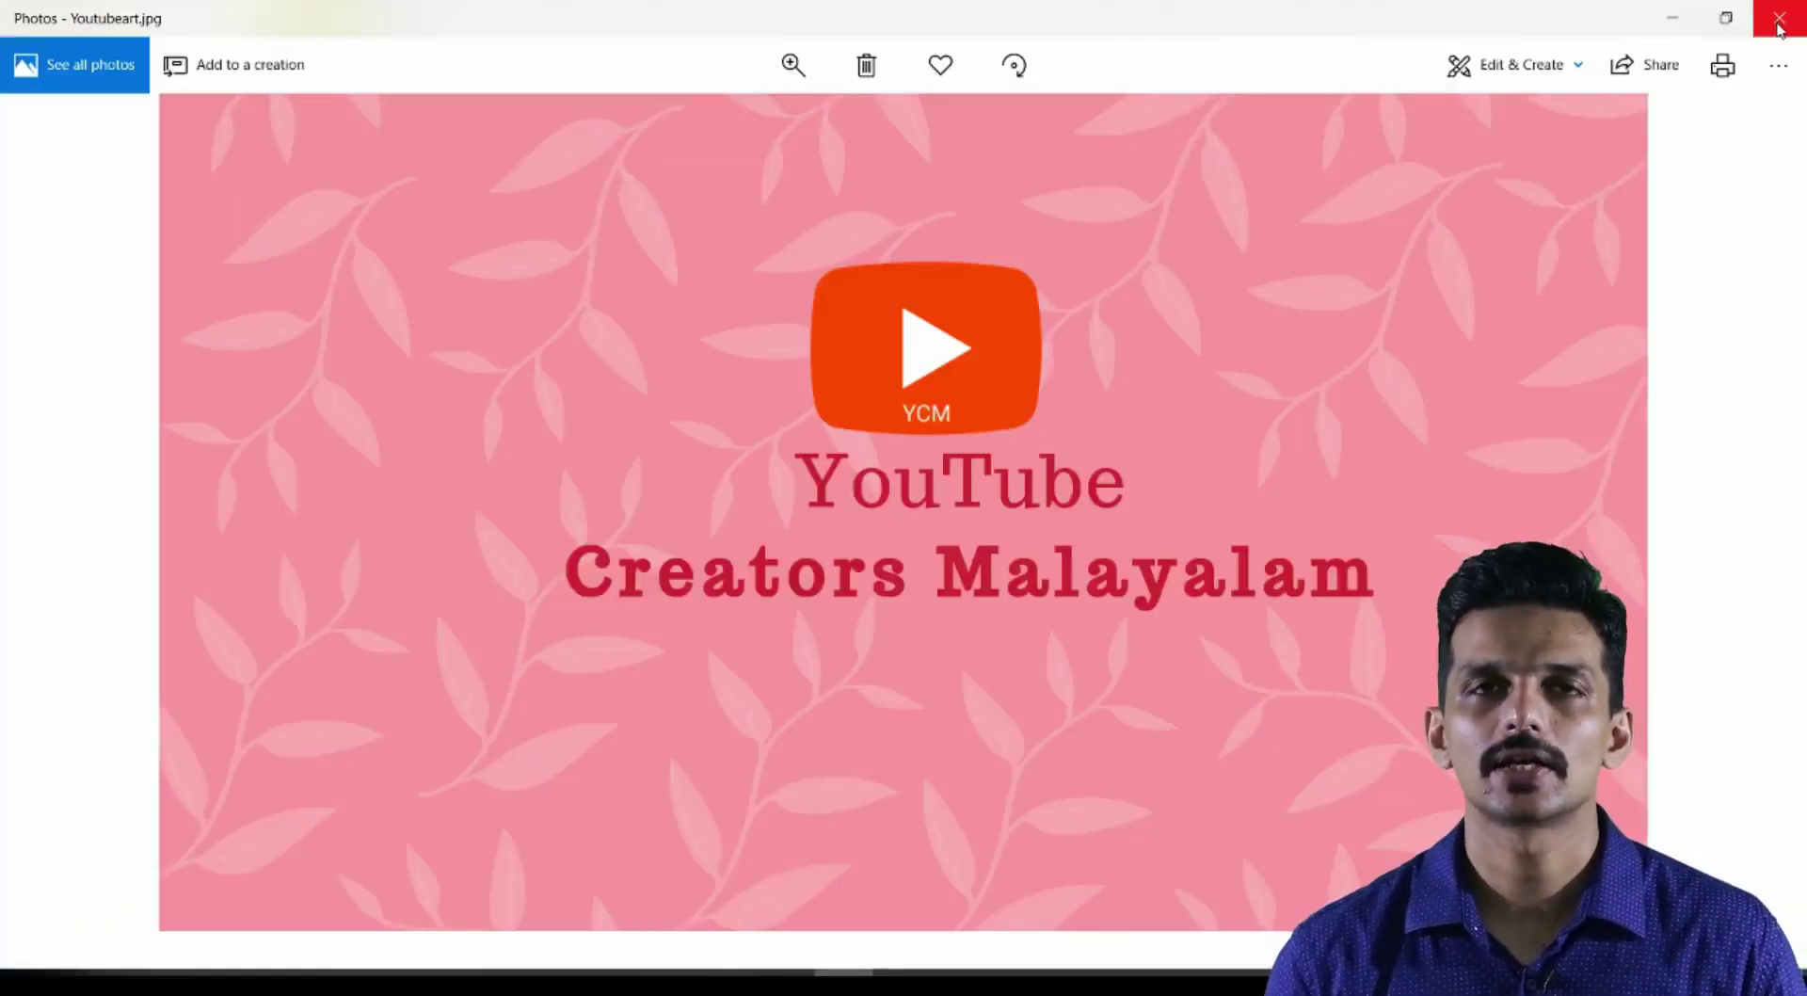
click(1779, 21)
click(1041, 340)
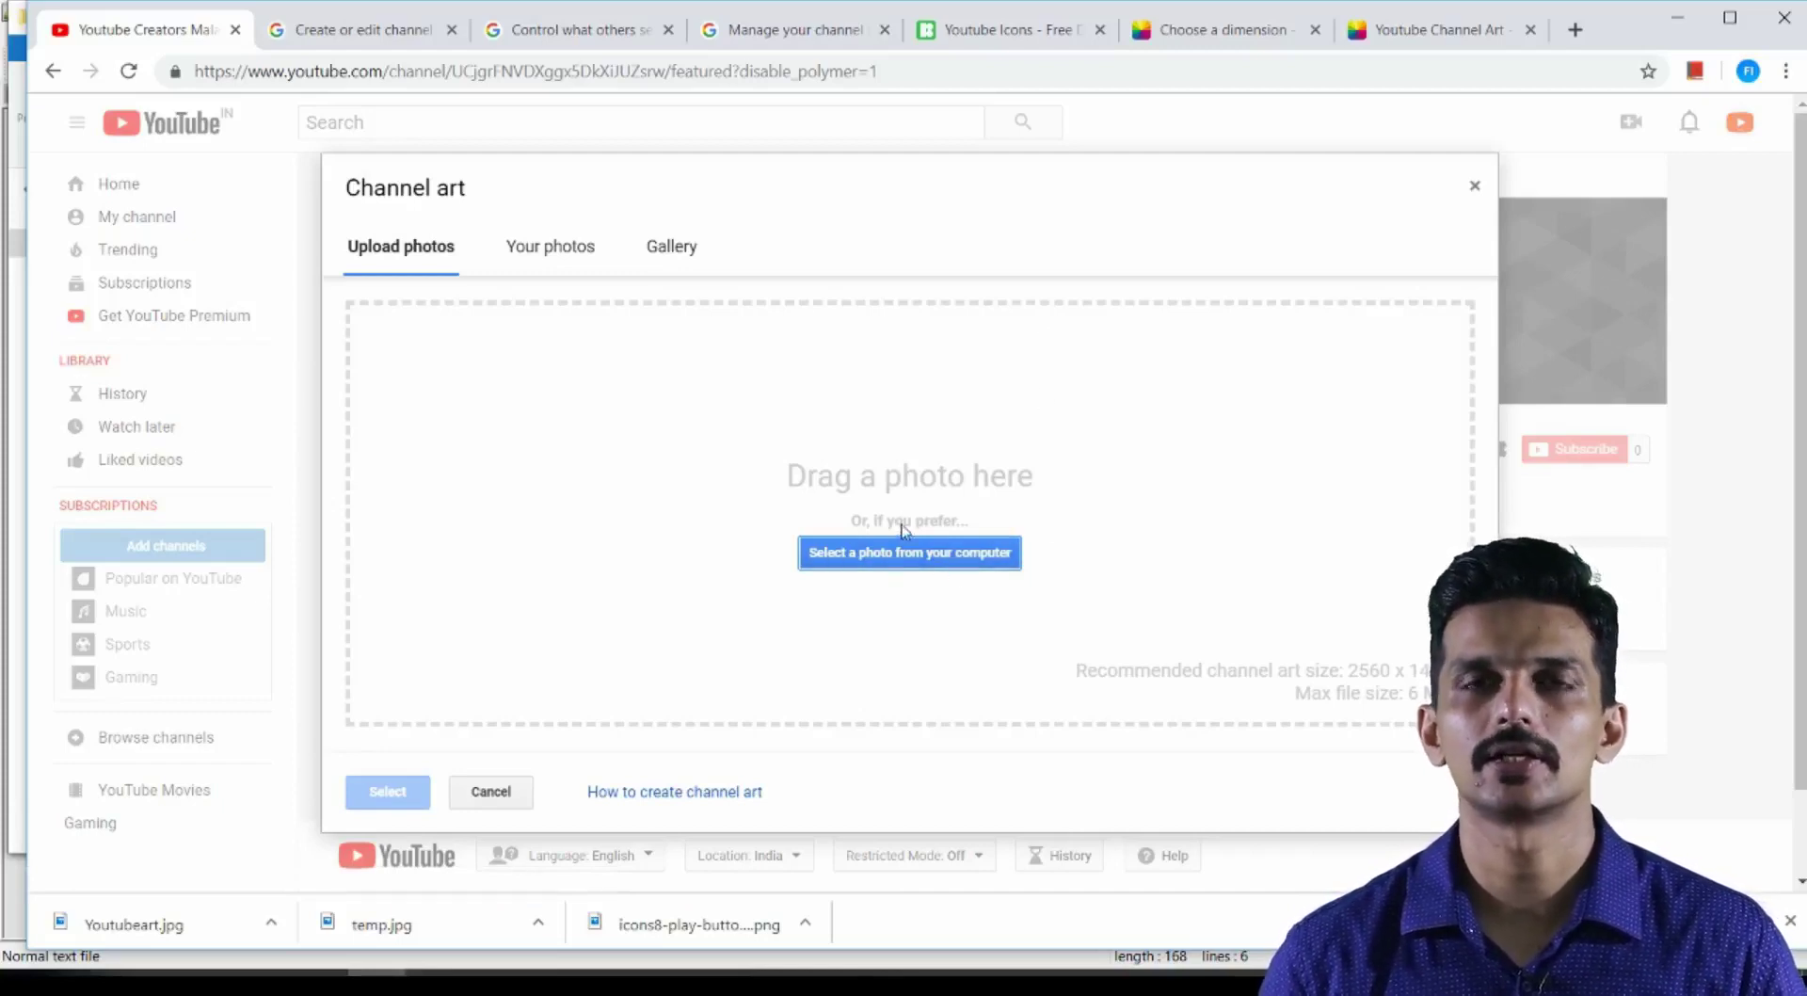
Upload Youtubeart.jpg from the Chanel Art folder into the Channel art dialog
click(527, 986)
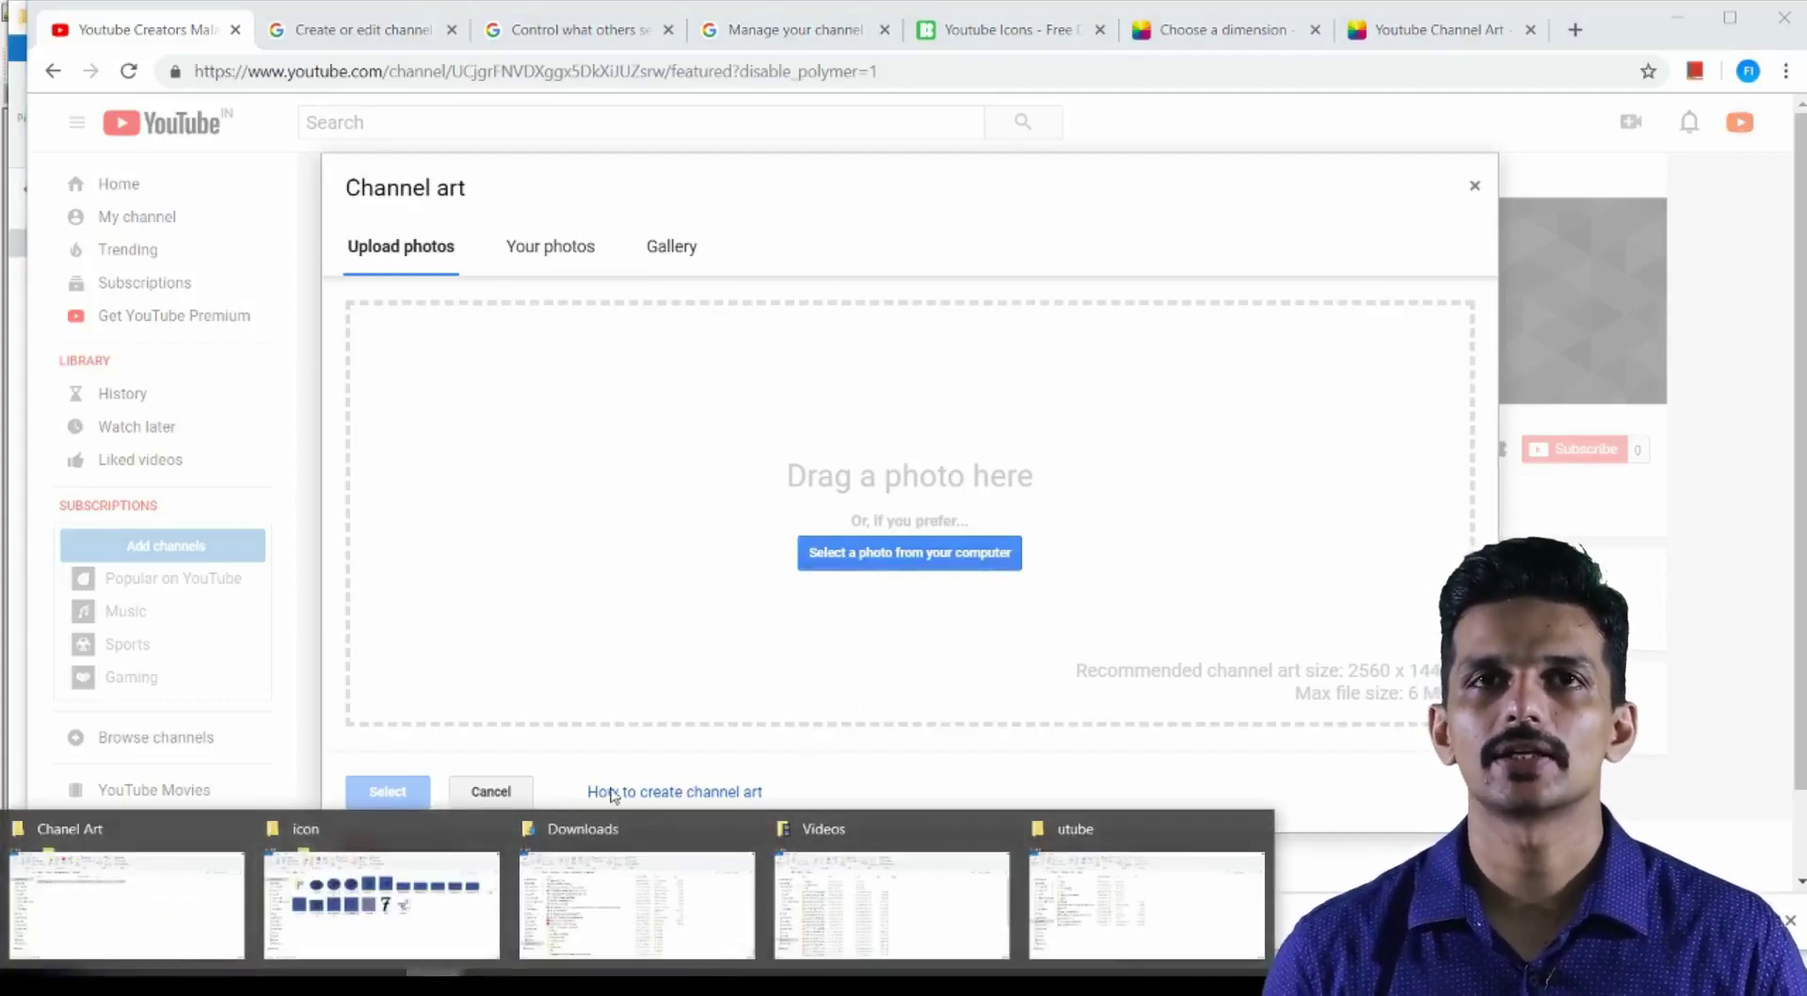
click(127, 904)
drag(1045, 674, 674, 489)
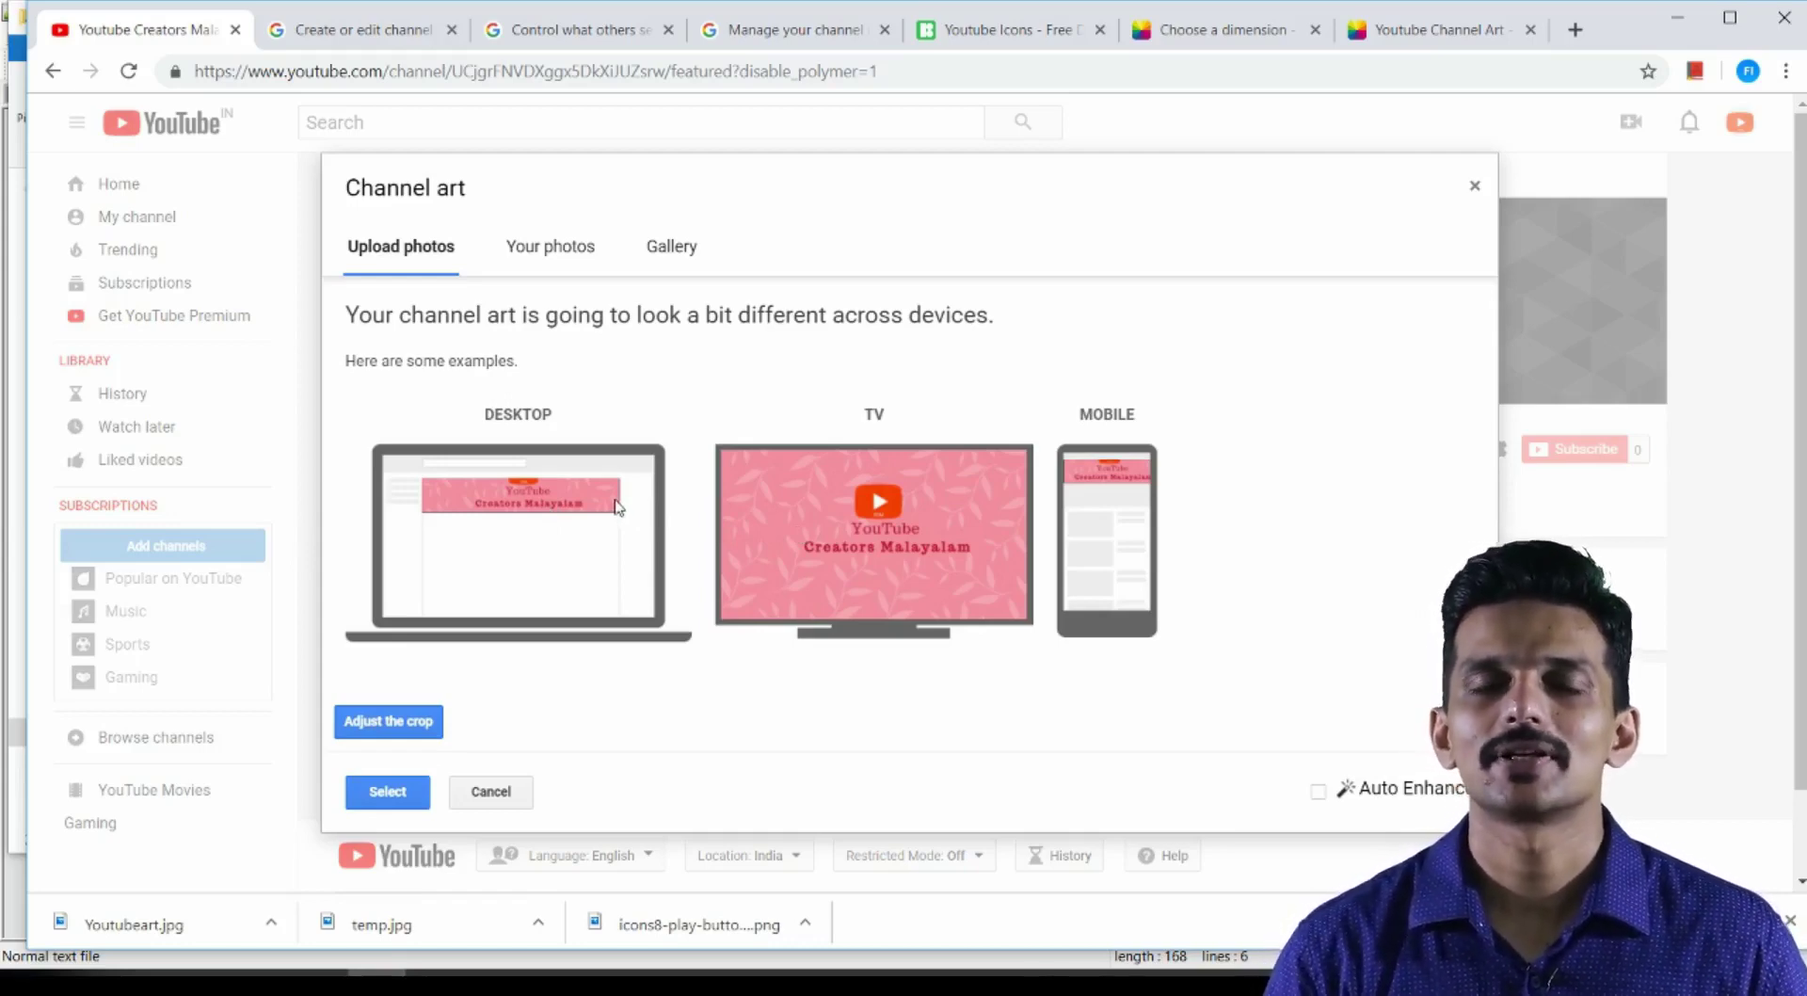
Adjust the crop, shifting it slightly and narrowing it from the top-right corner
click(438, 717)
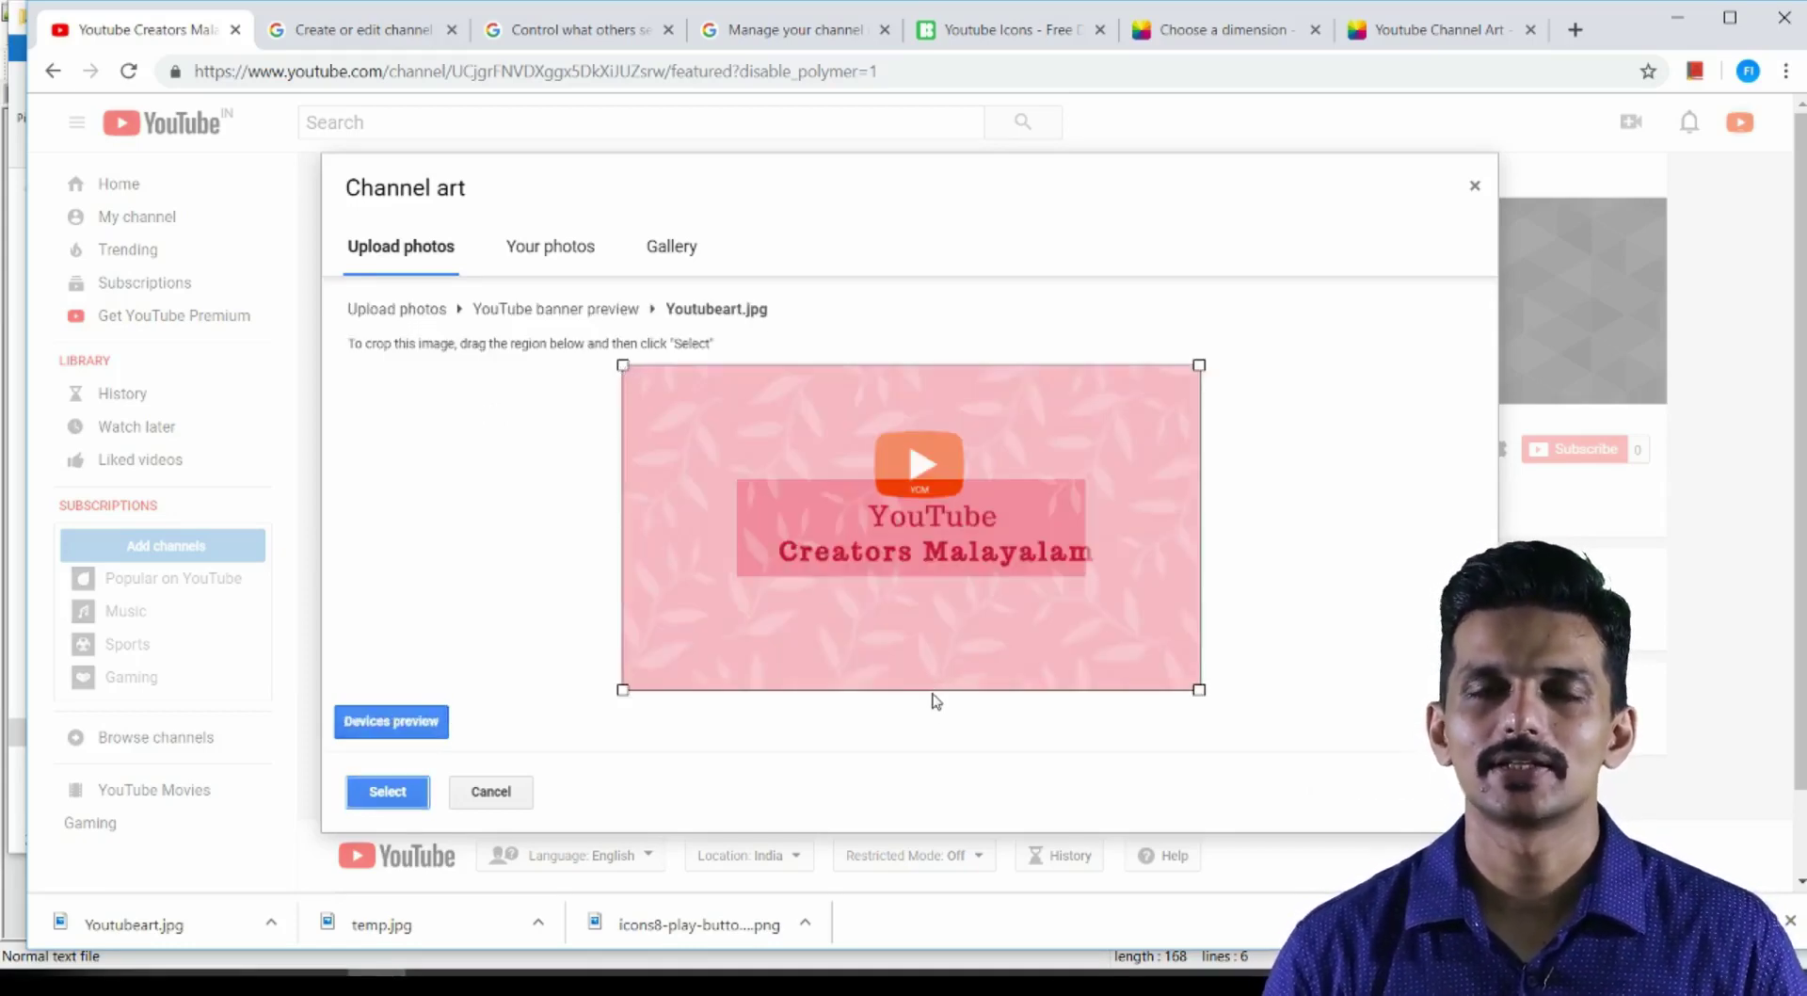
drag(930, 616, 946, 565)
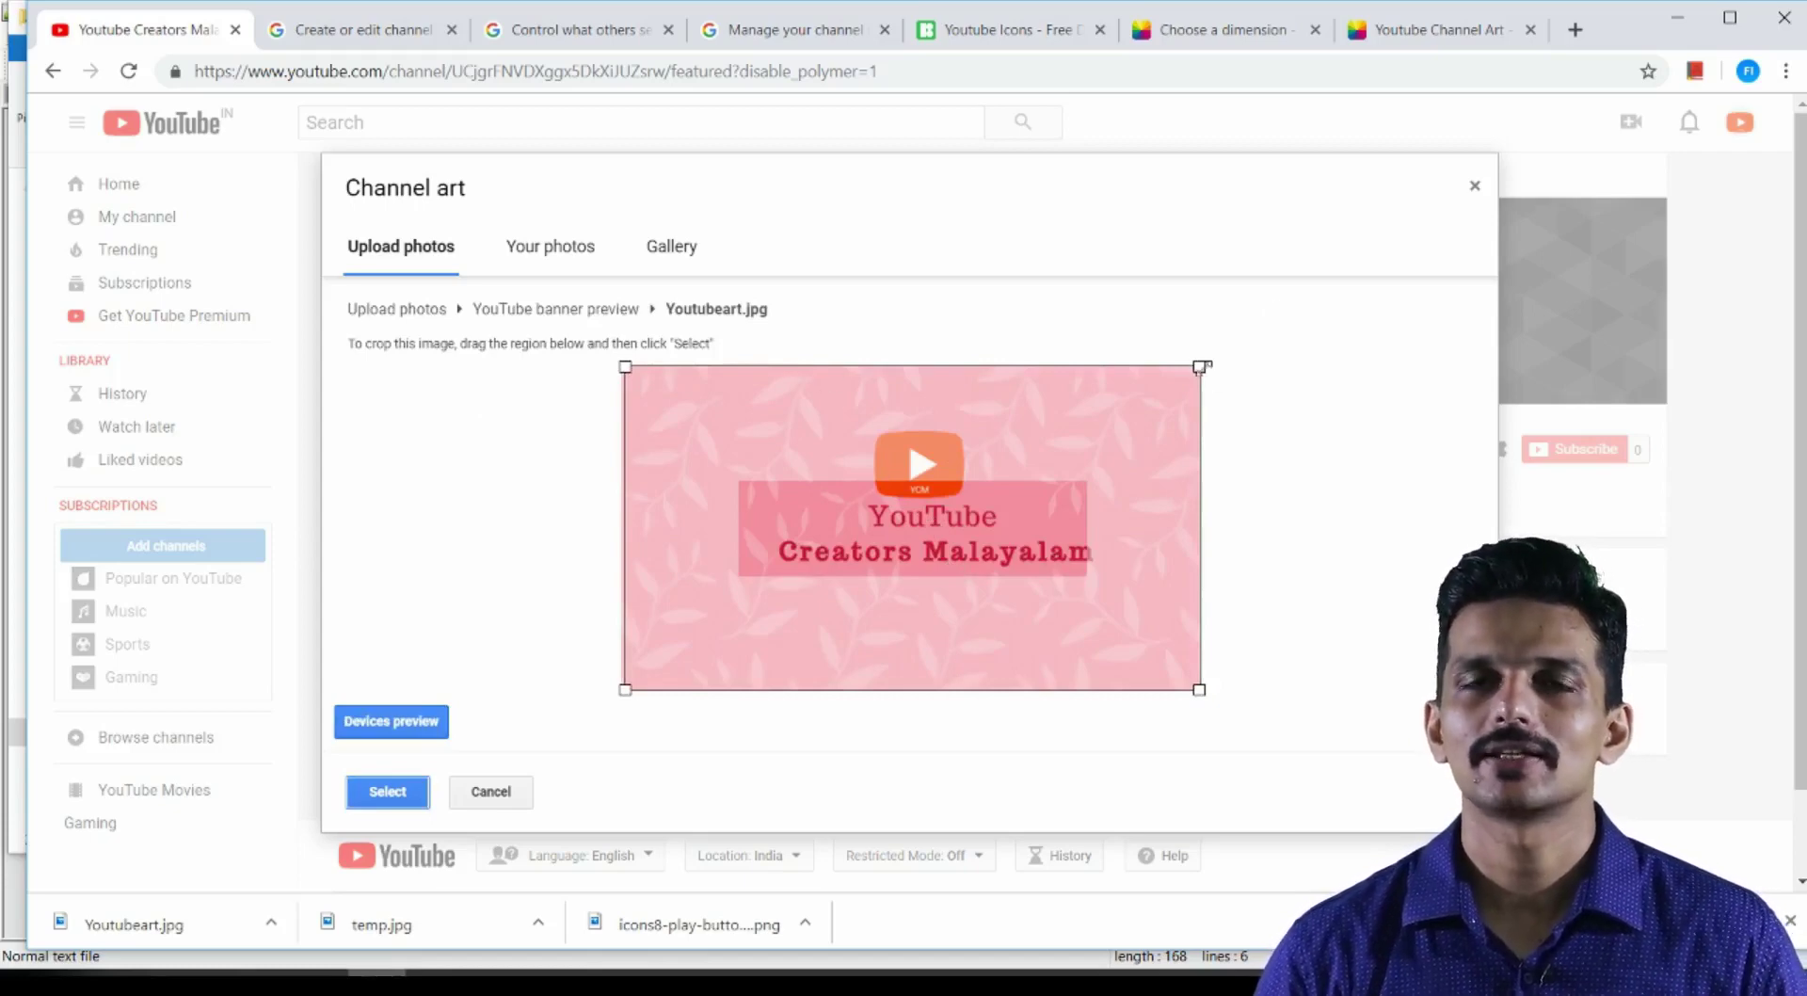
drag(1201, 366, 1219, 446)
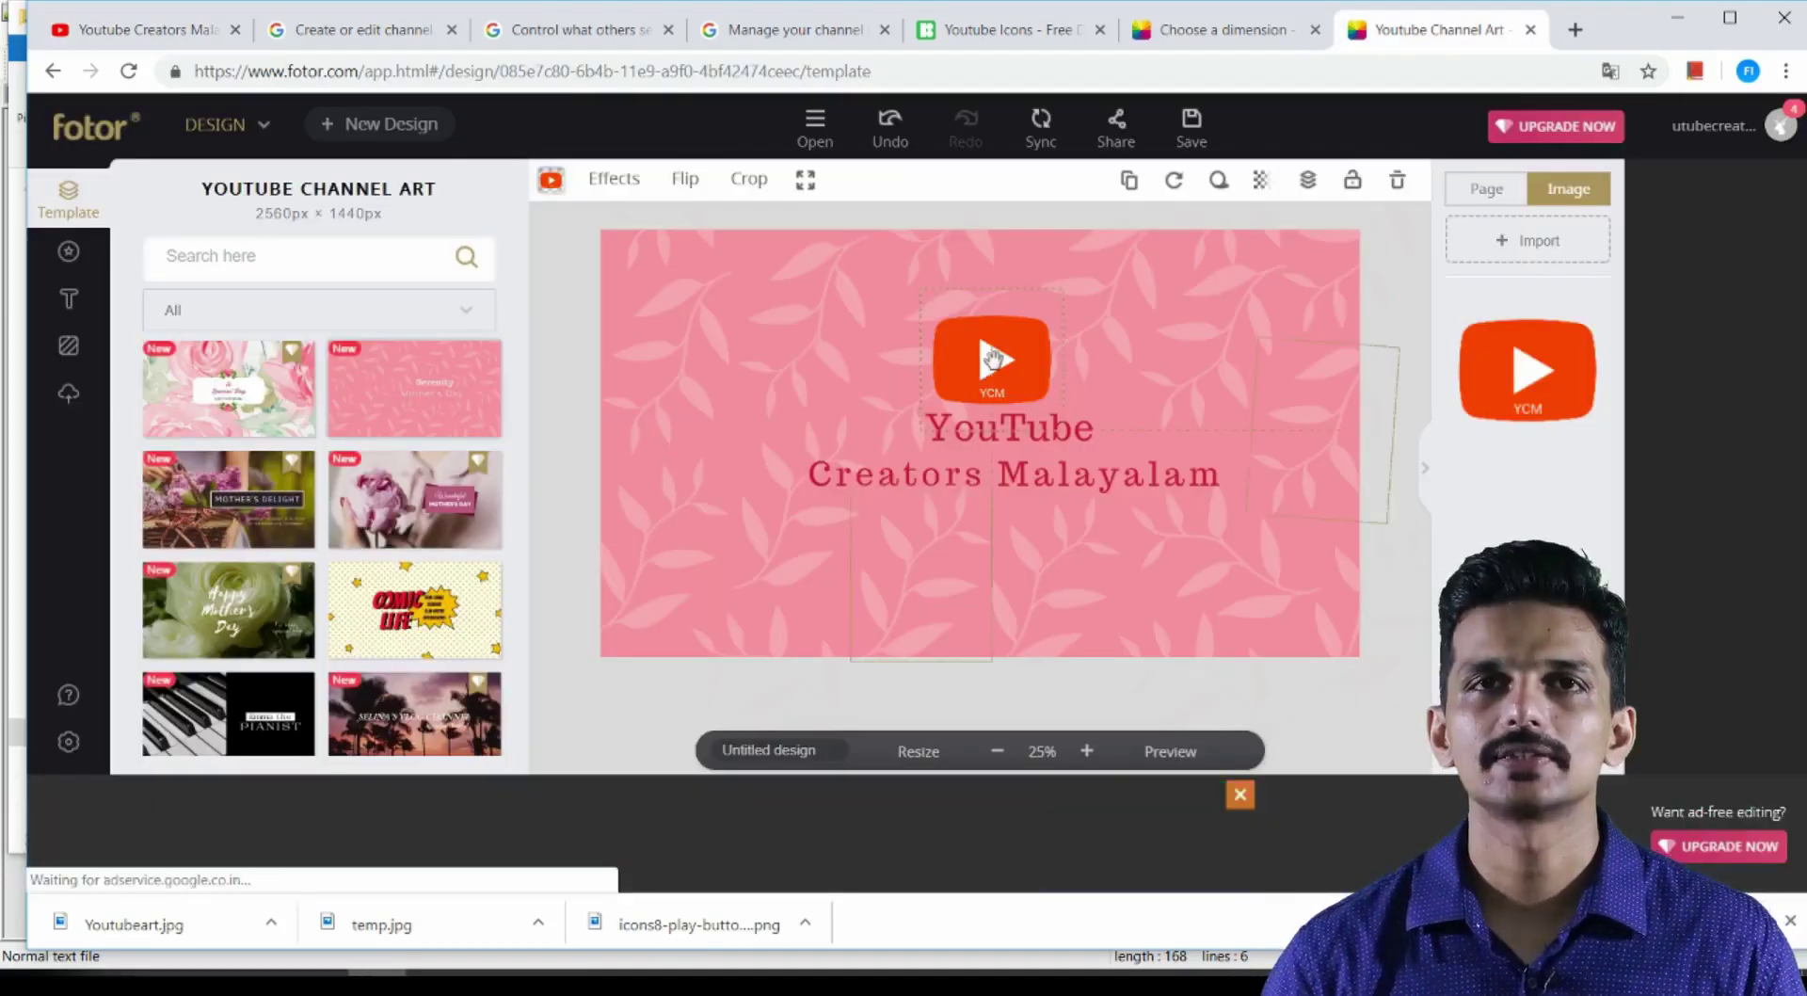
Move the YCM play icon left of the title and place the YouTube text beside it
click(993, 358)
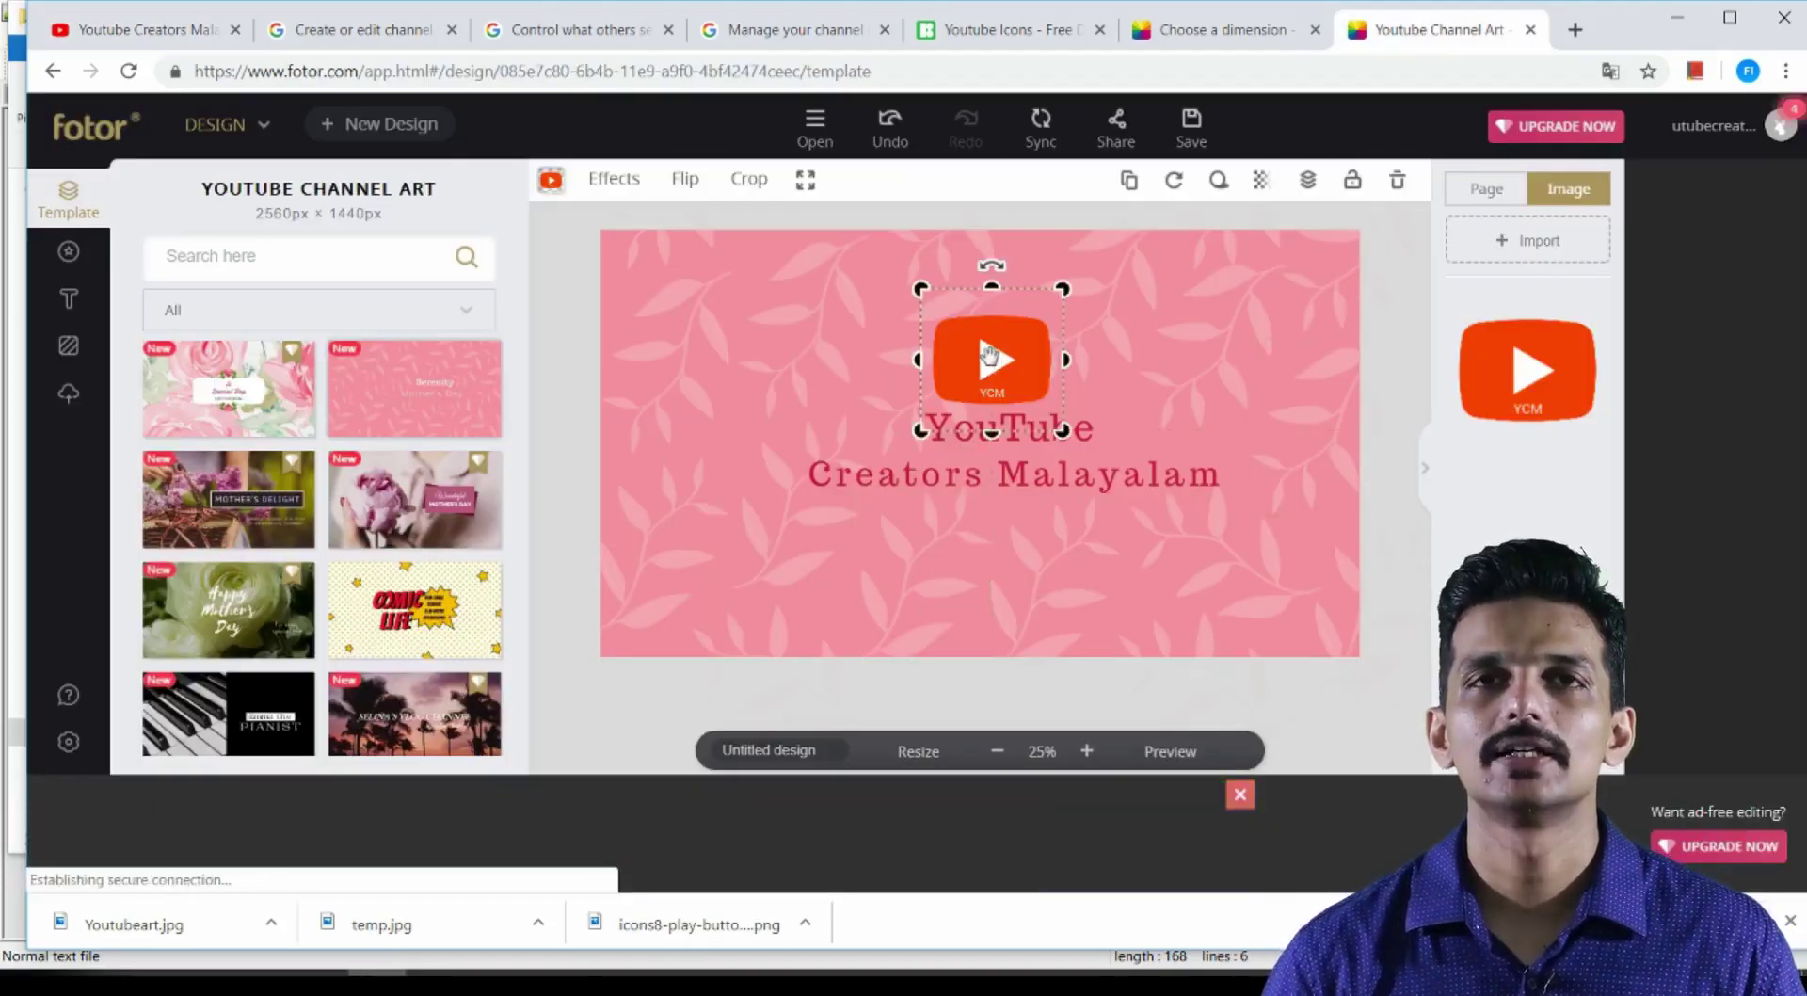
drag(993, 358, 792, 400)
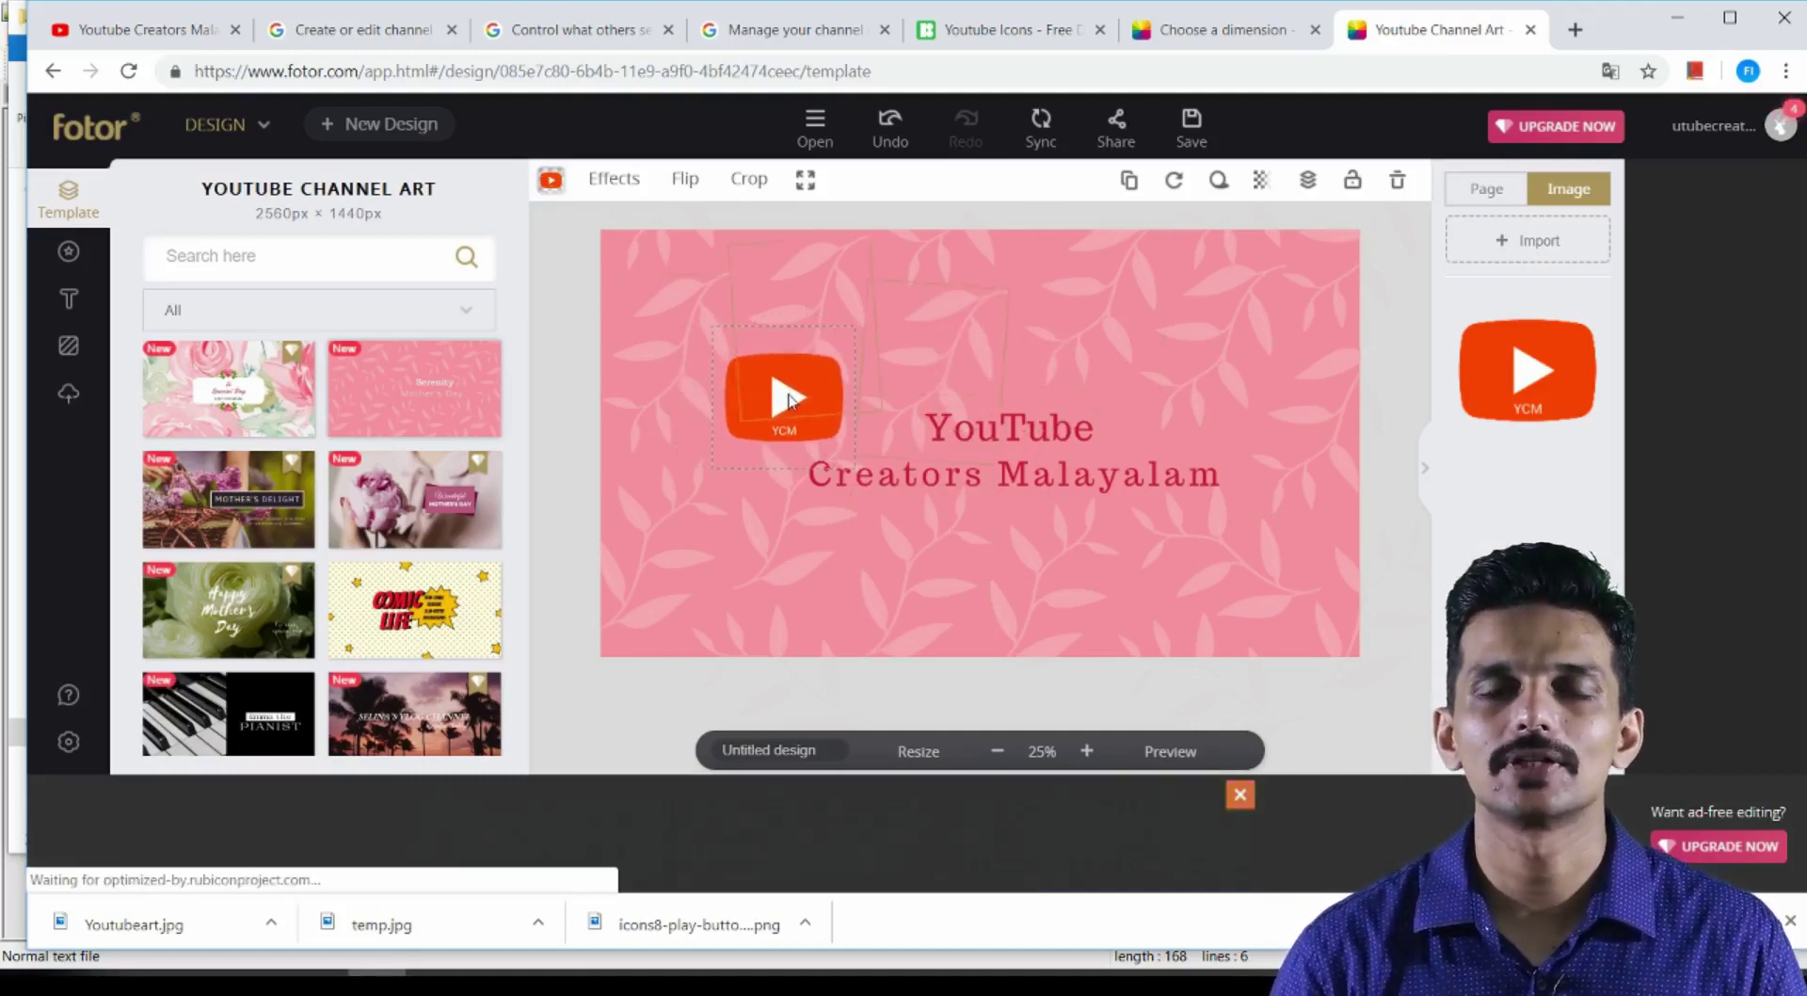
click(1017, 429)
drag(1017, 429, 975, 382)
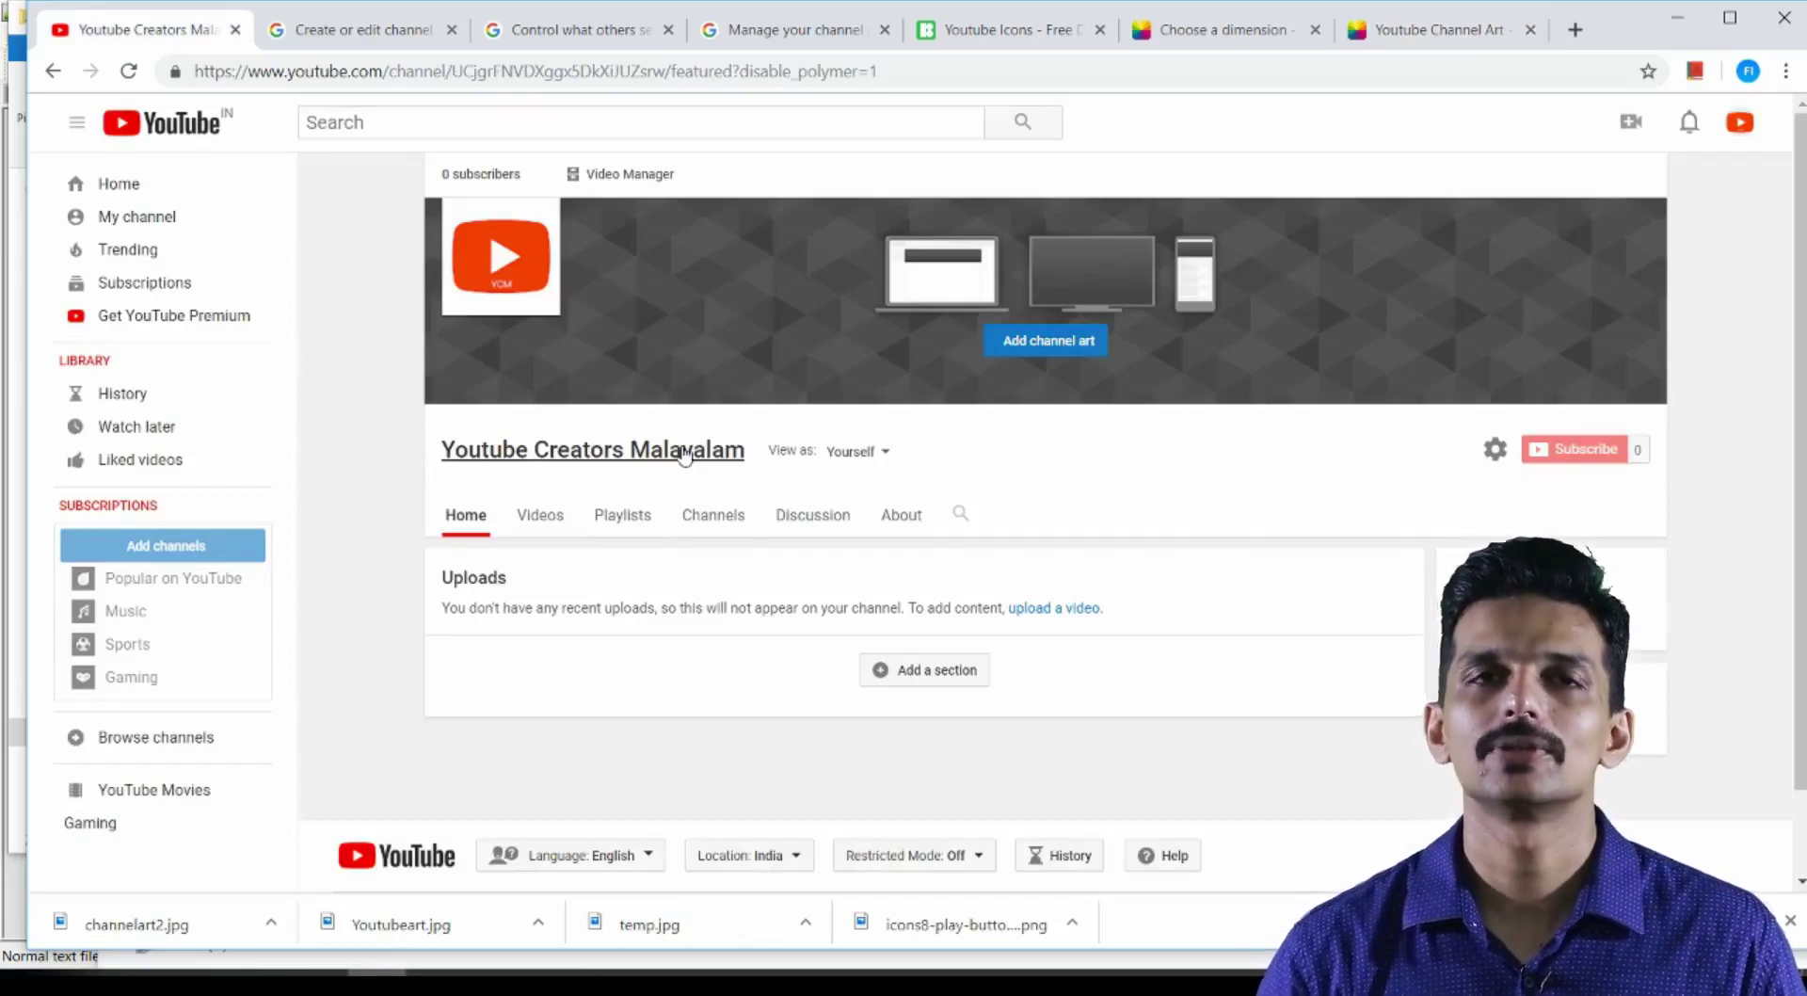
Upload the redesigned banner with Auto Enhance on and confirm it as the channel art
click(1052, 350)
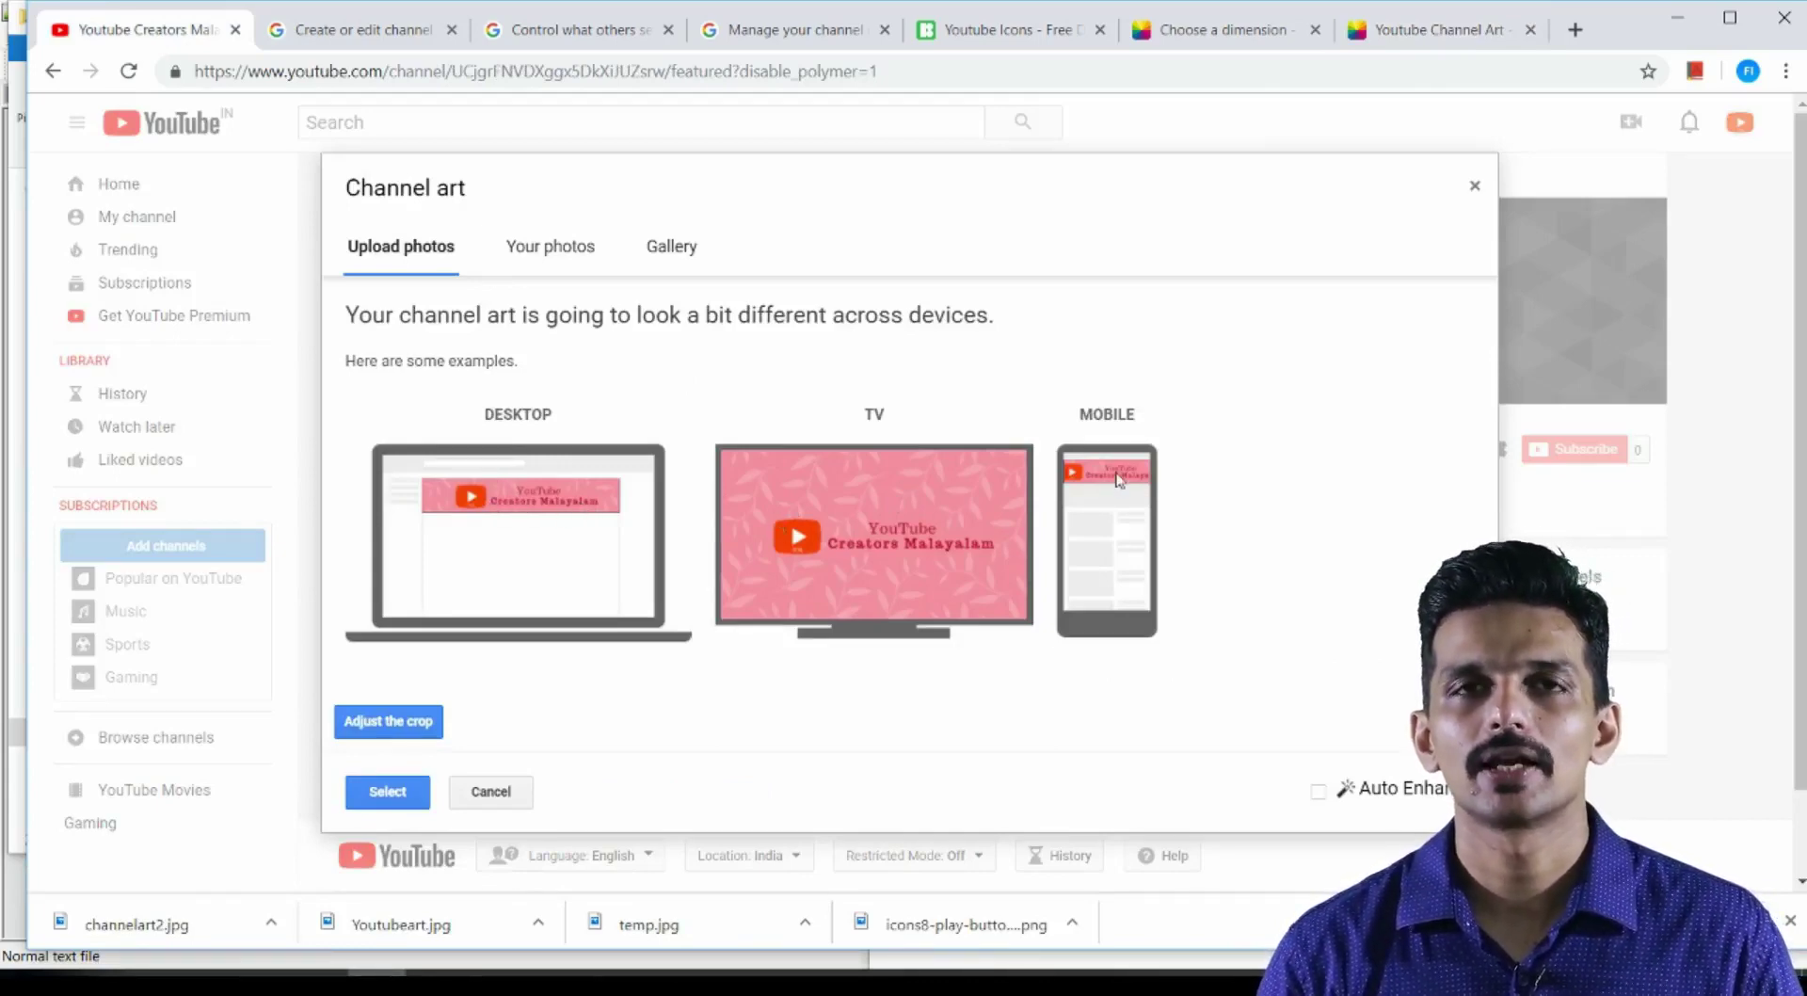
click(1321, 792)
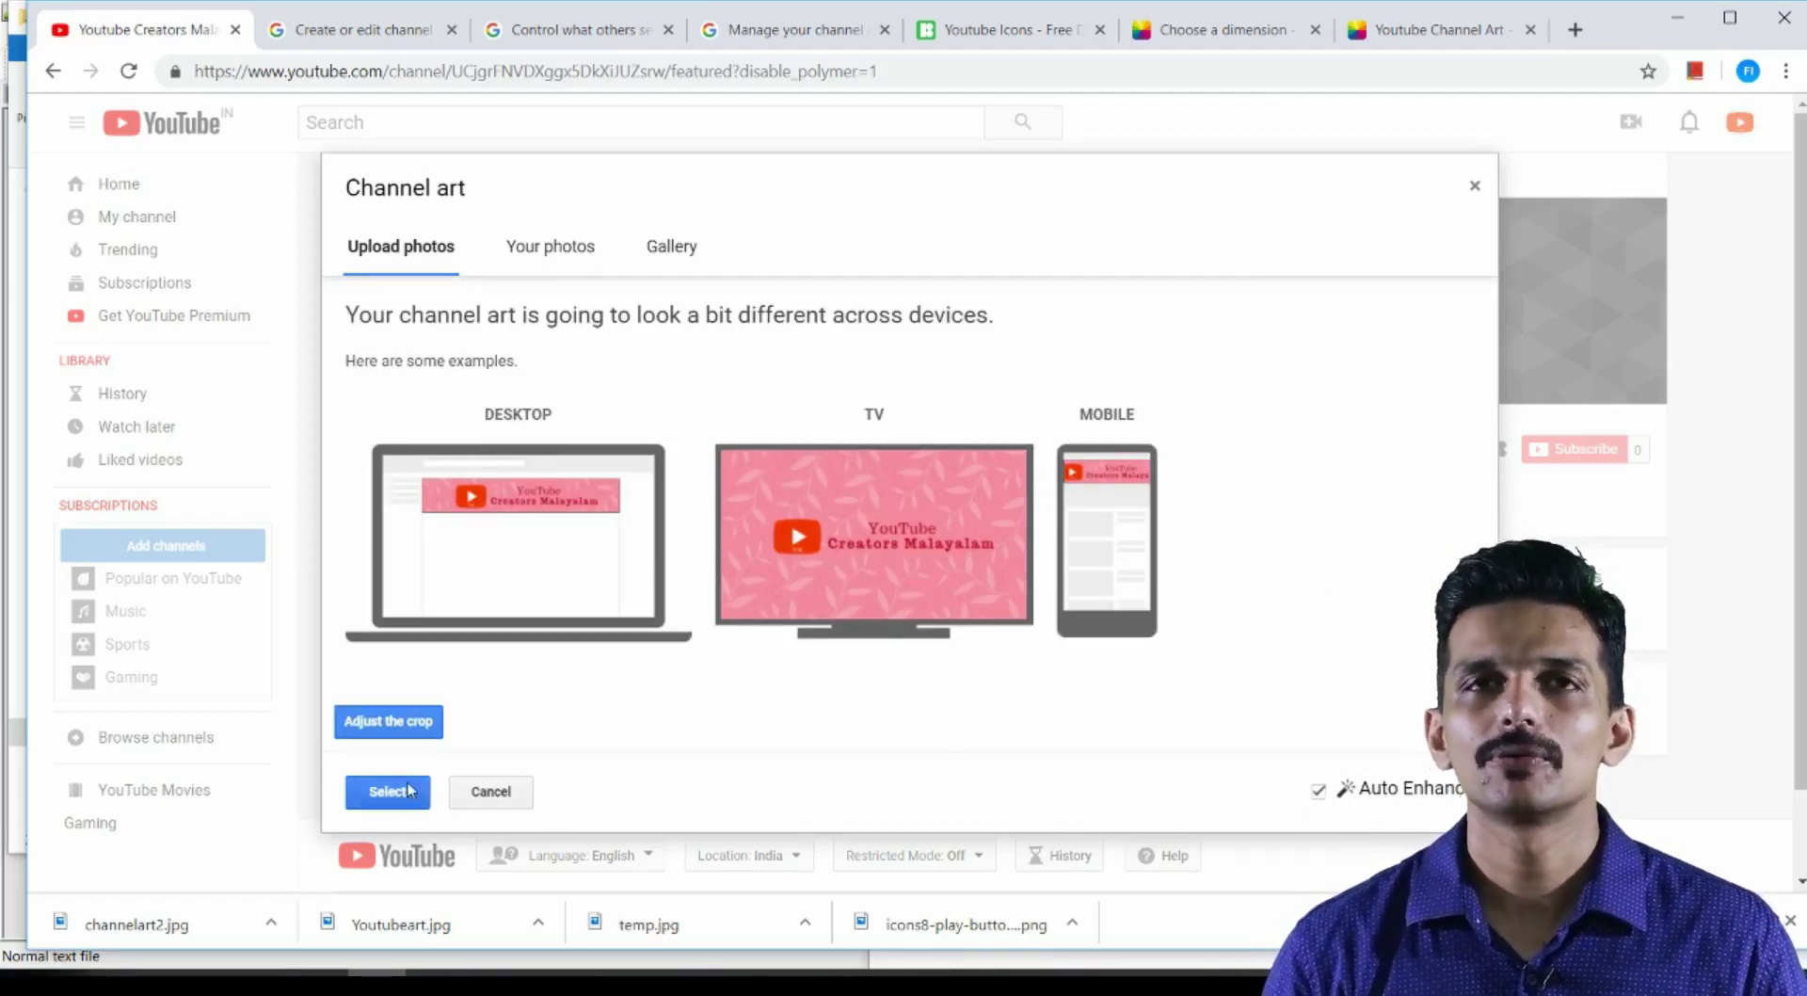
click(390, 793)
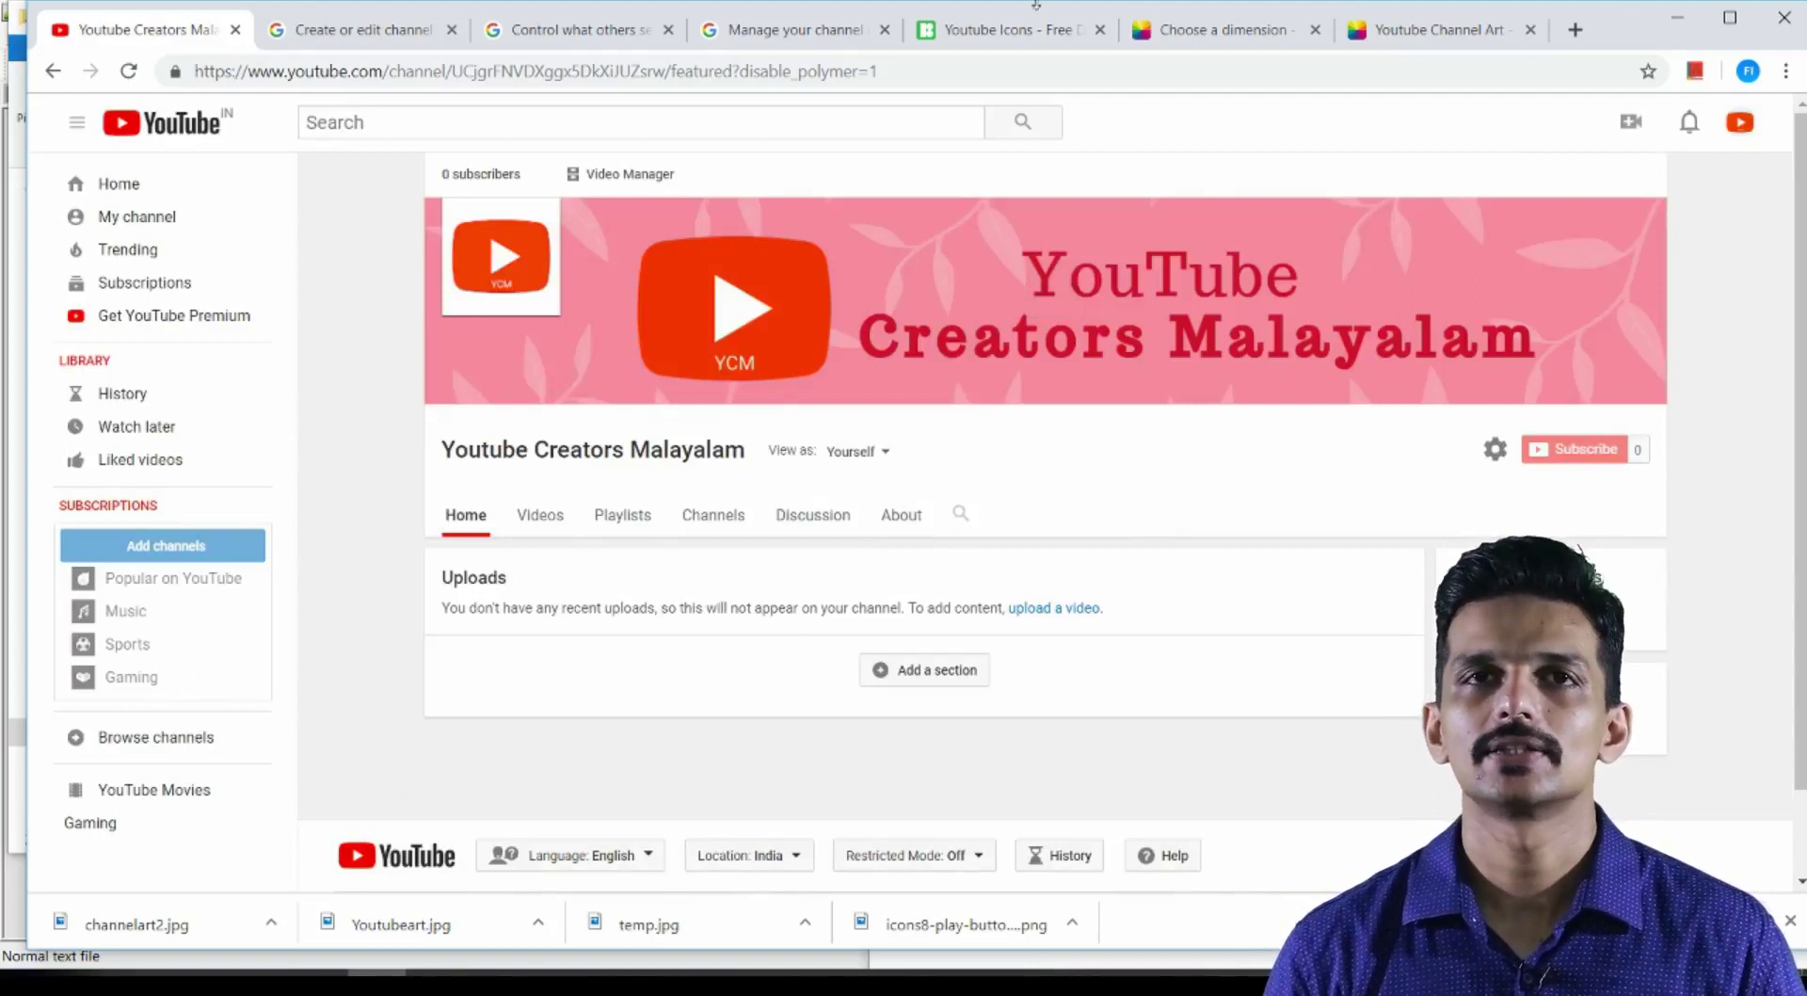
mouse_move(1059, 412)
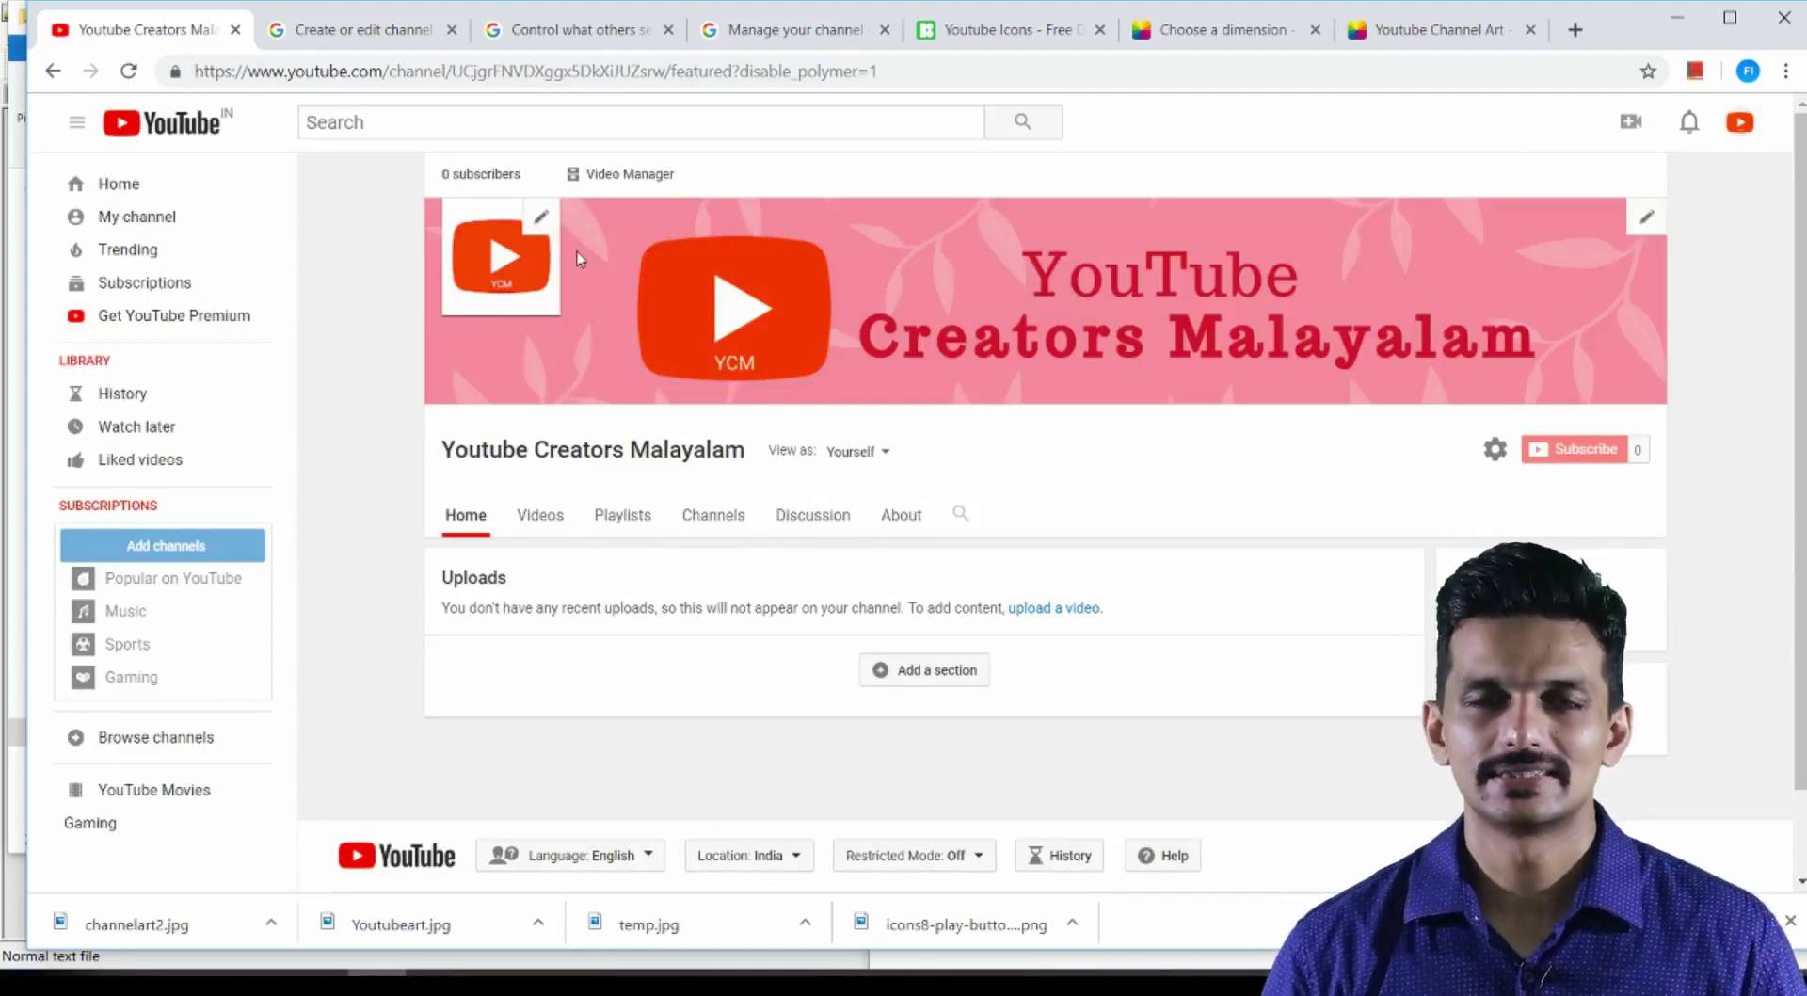